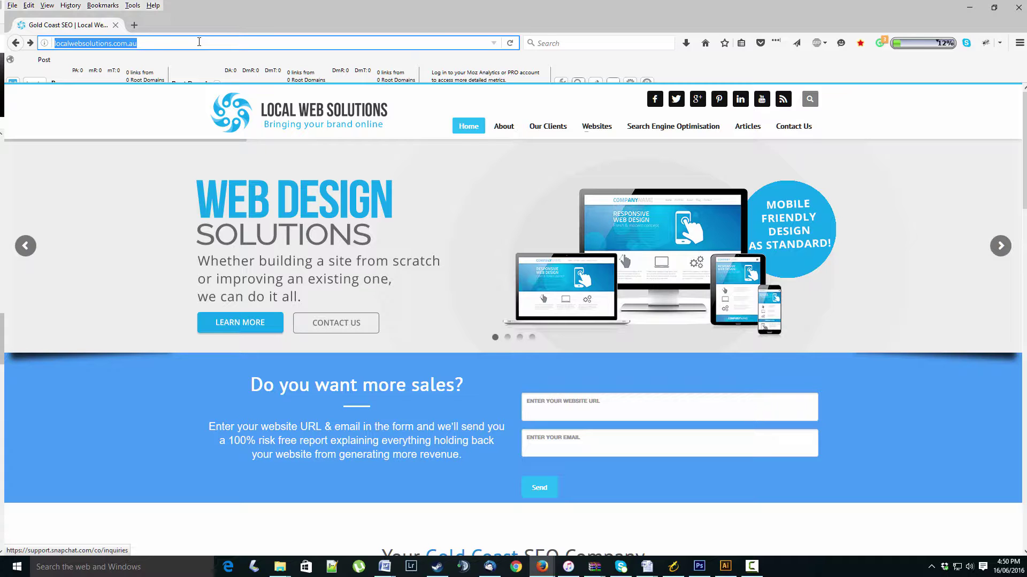
# Go to the Snapchat geofilters page at snapchat.com/geofilters
pyautogui.write('snapchat.com/')
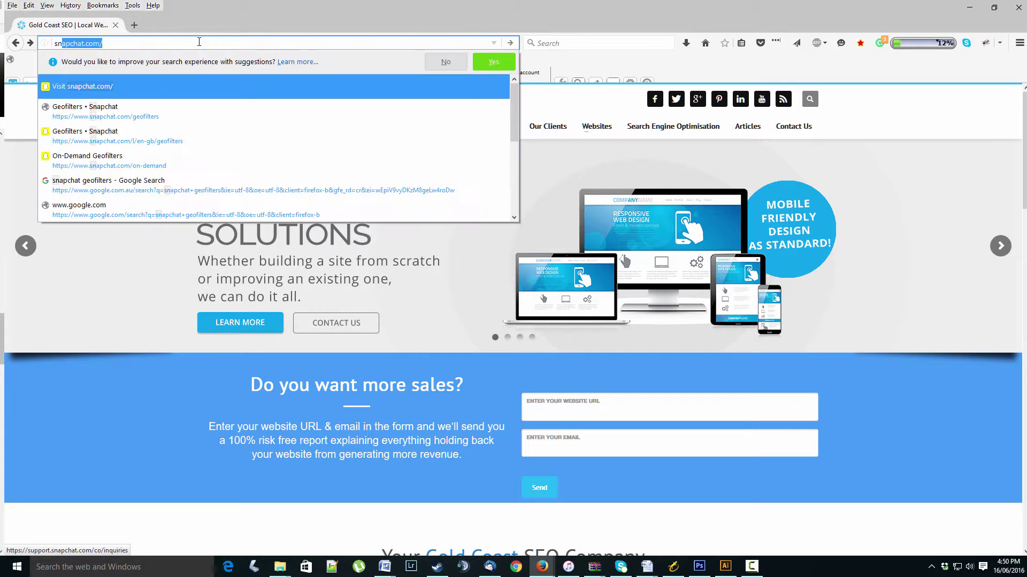
pyautogui.press('Return')
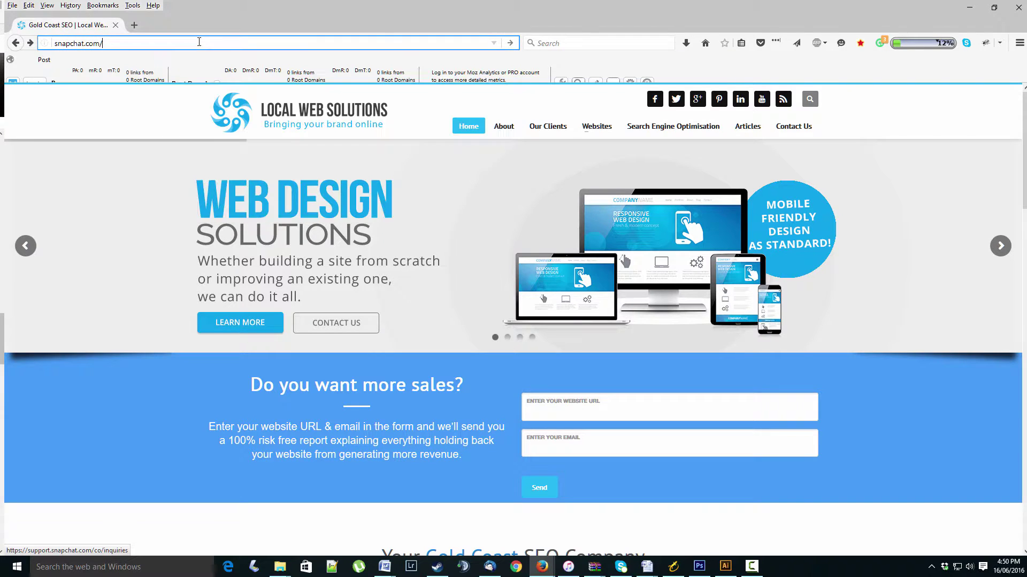
pyautogui.write('geofilter')
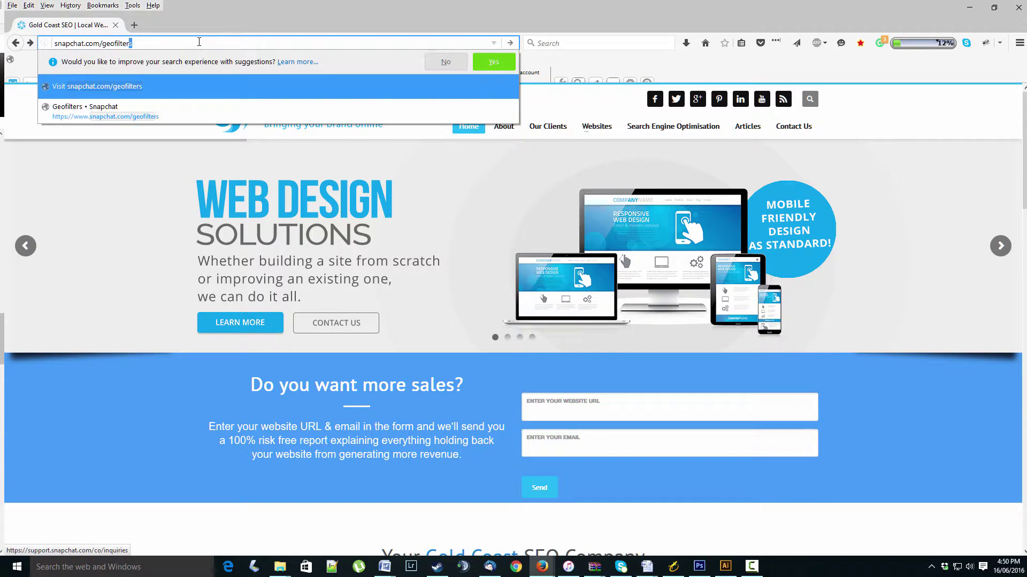
pyautogui.press('Return')
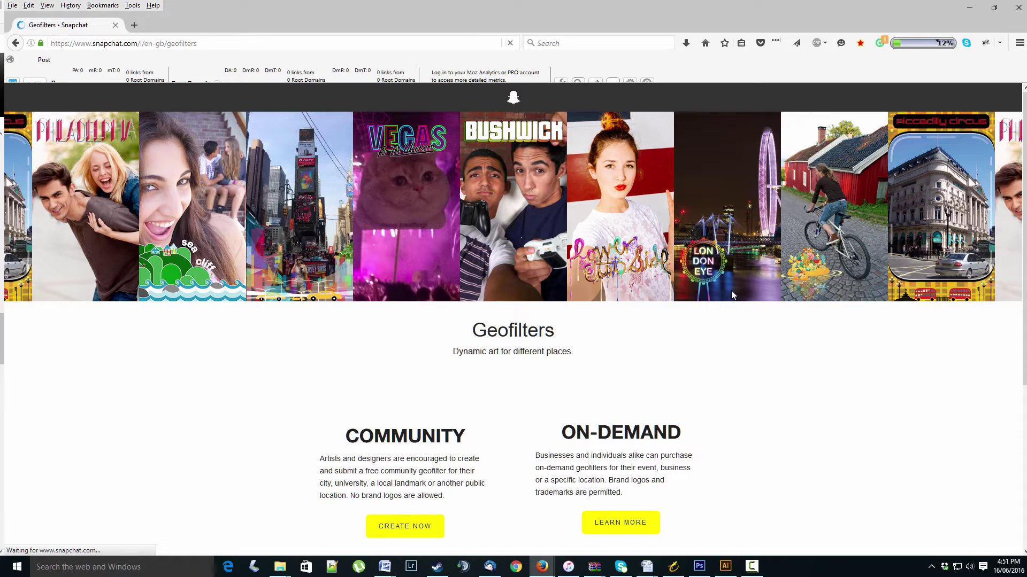
# Open the on-demand geofilter information, start creating a geofilter and proceed to the username entry of the login form
pyautogui.scroll(-2, 721, 294)
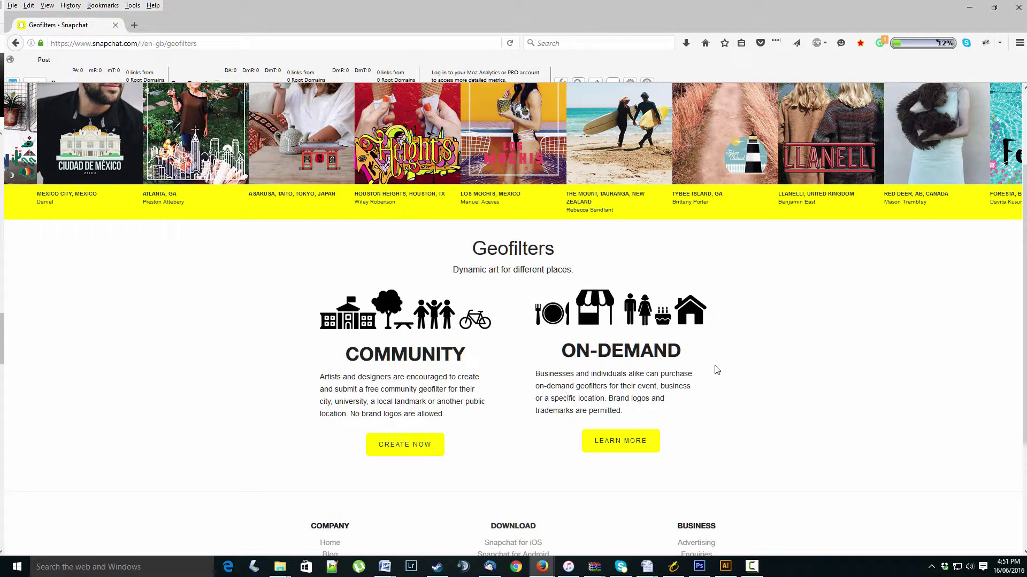
pyautogui.click(643, 441)
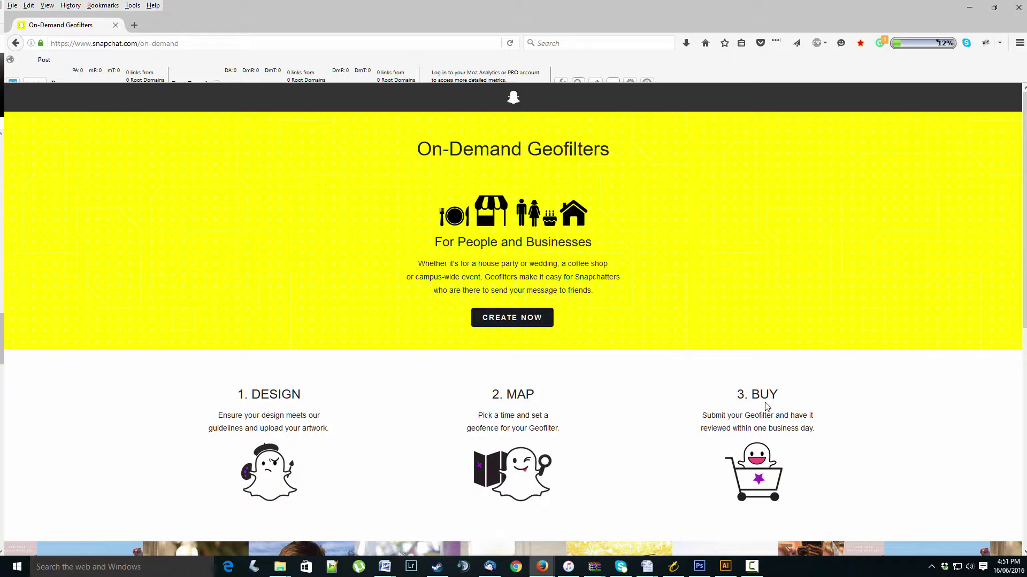
pyautogui.click(518, 324)
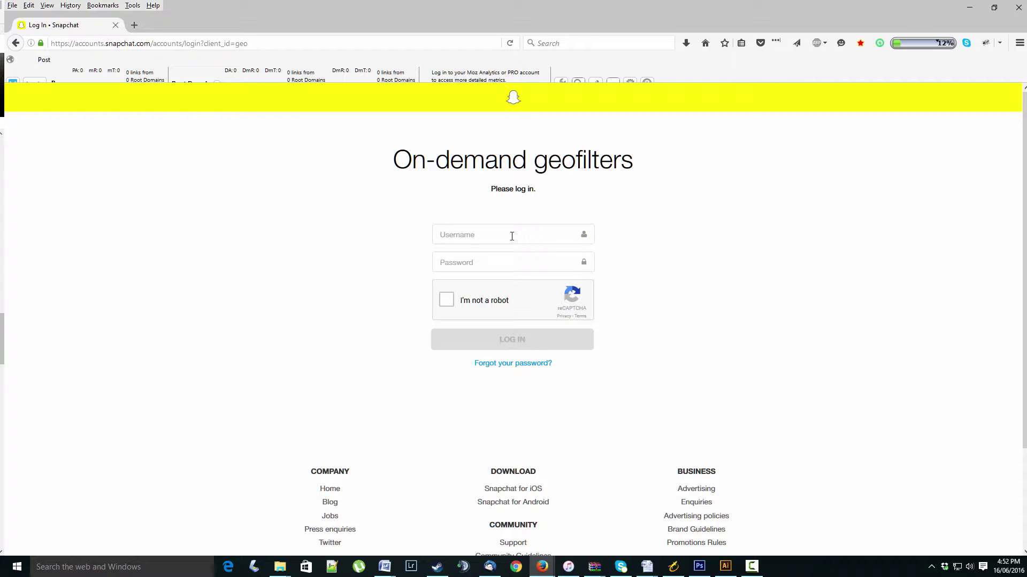
pyautogui.click(523, 236)
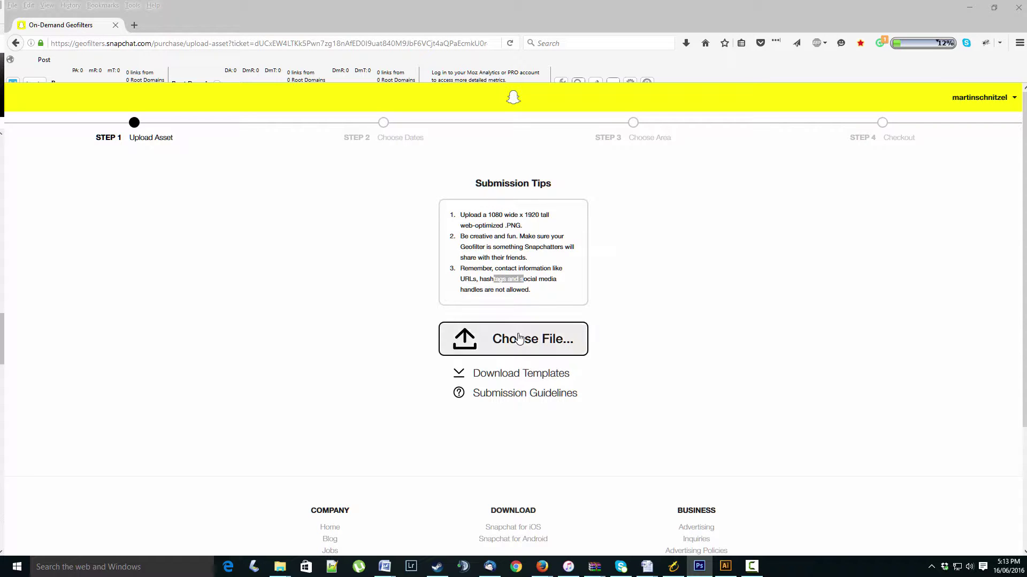
# Read through the submission tips on image size, creativity and disallowed contact information
pyautogui.click(561, 294)
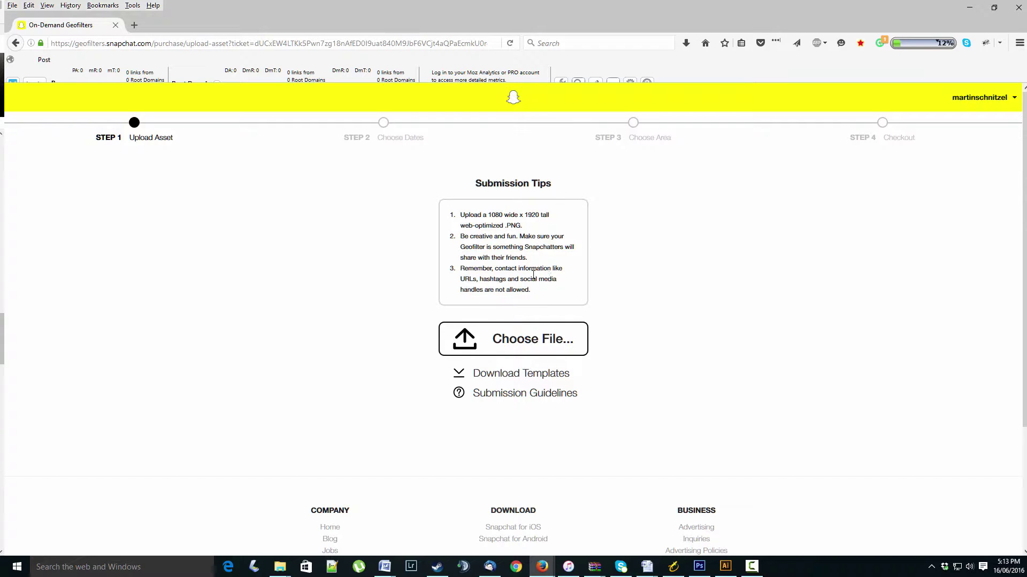
pyautogui.moveTo(490, 215); pyautogui.dragTo(528, 214)
pyautogui.moveTo(469, 237); pyautogui.dragTo(509, 240)
pyautogui.moveTo(461, 267); pyautogui.dragTo(535, 292)
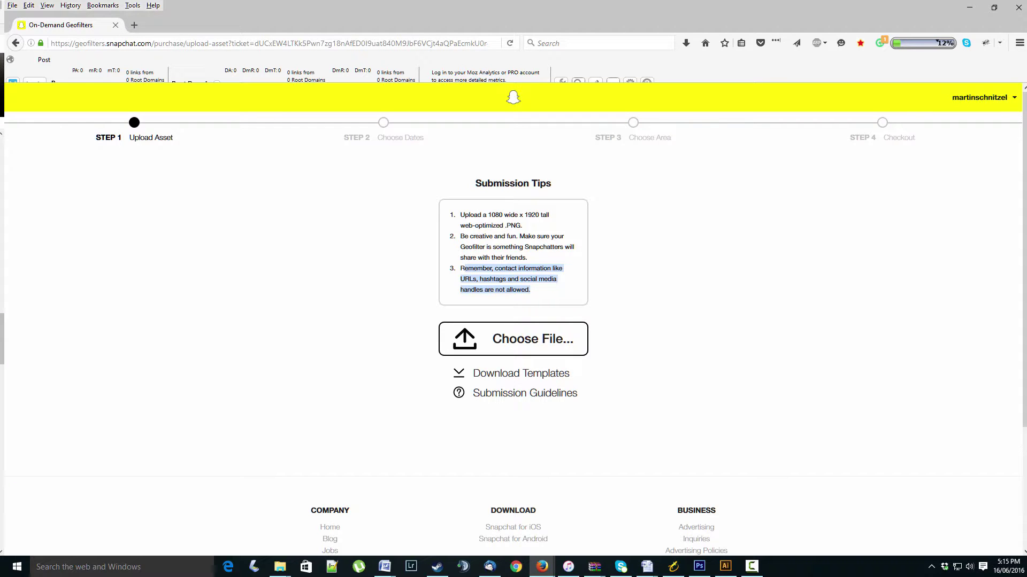
# Switch to Photoshop and examine the full geofilter design in photoshop_template.psd, from the header text and logo to the beer mugs
pyautogui.moveTo(1026, 91); pyautogui.dragTo(481, 1)
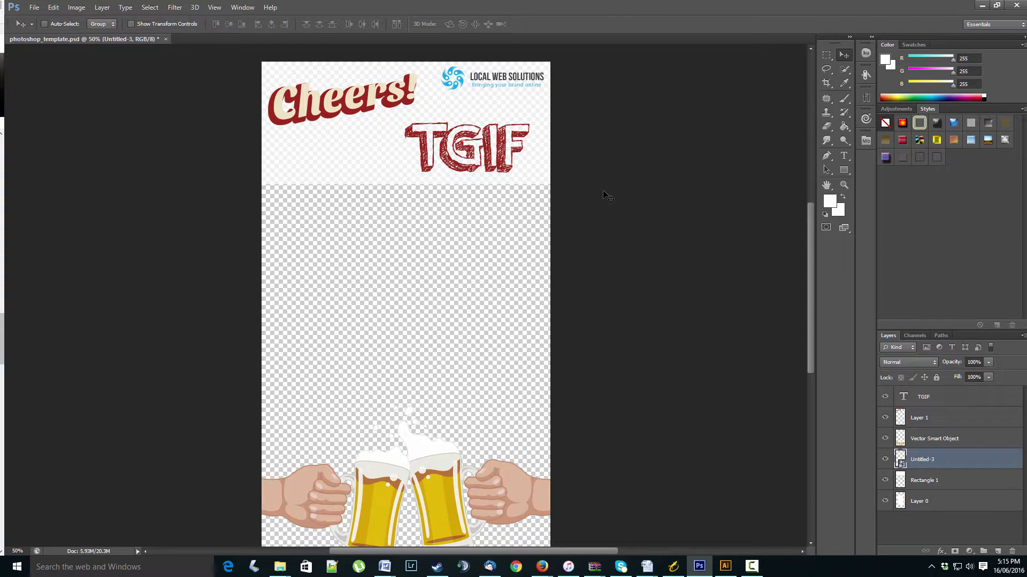
pyautogui.scroll(-3, 642, 205)
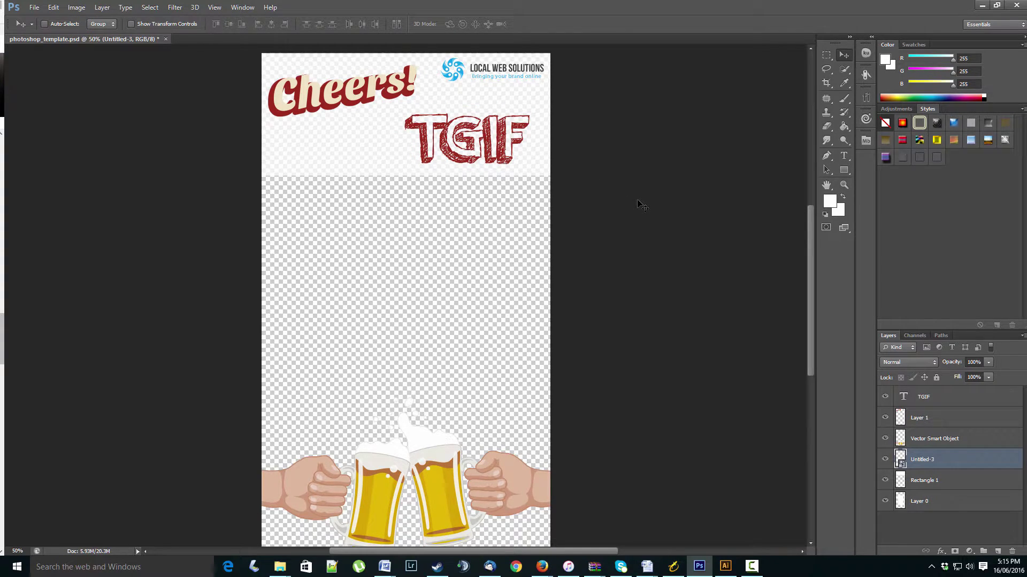
pyautogui.scroll(3, 641, 205)
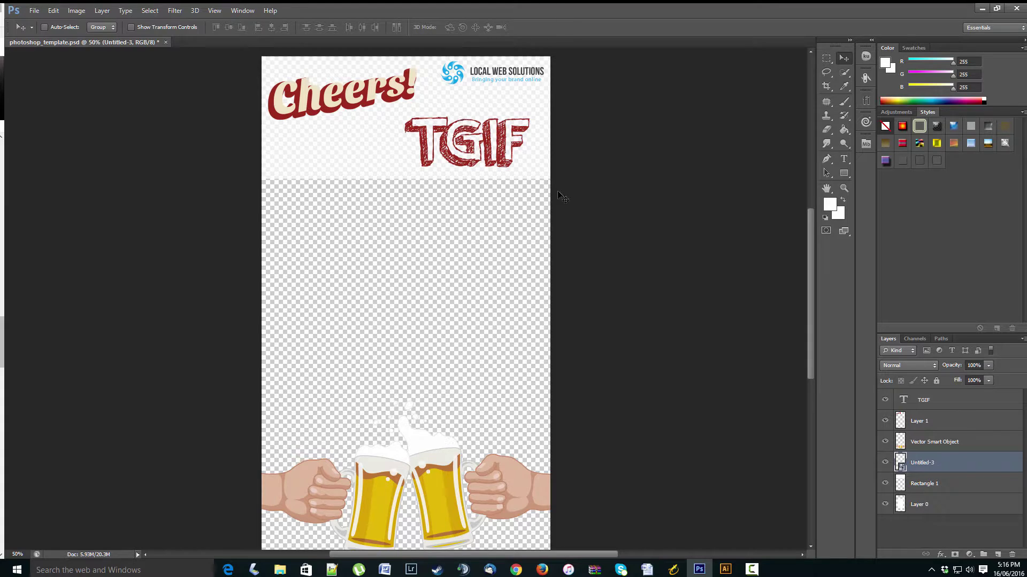
pyautogui.scroll(-2, 556, 224)
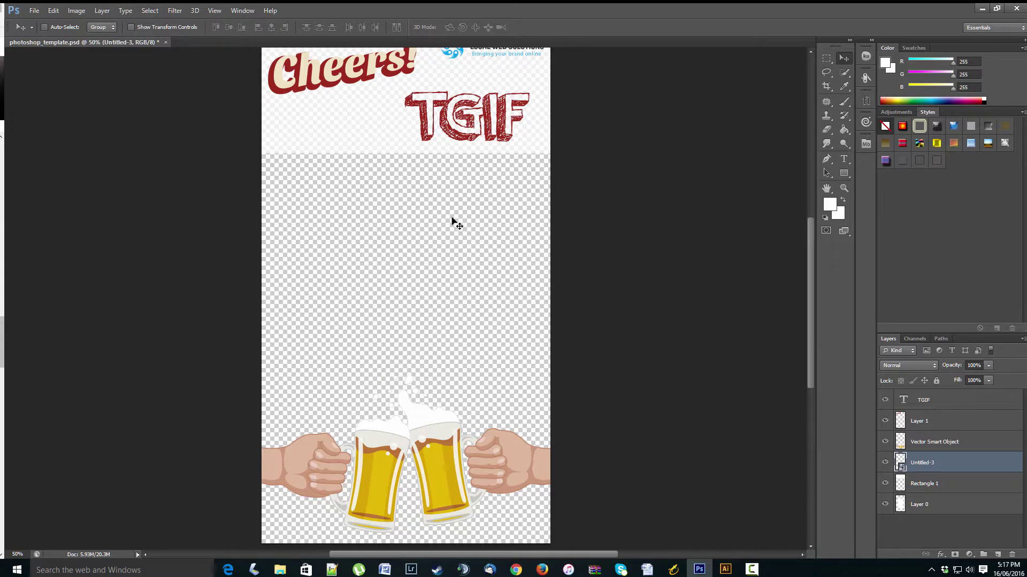
pyautogui.scroll(2, 366, 227)
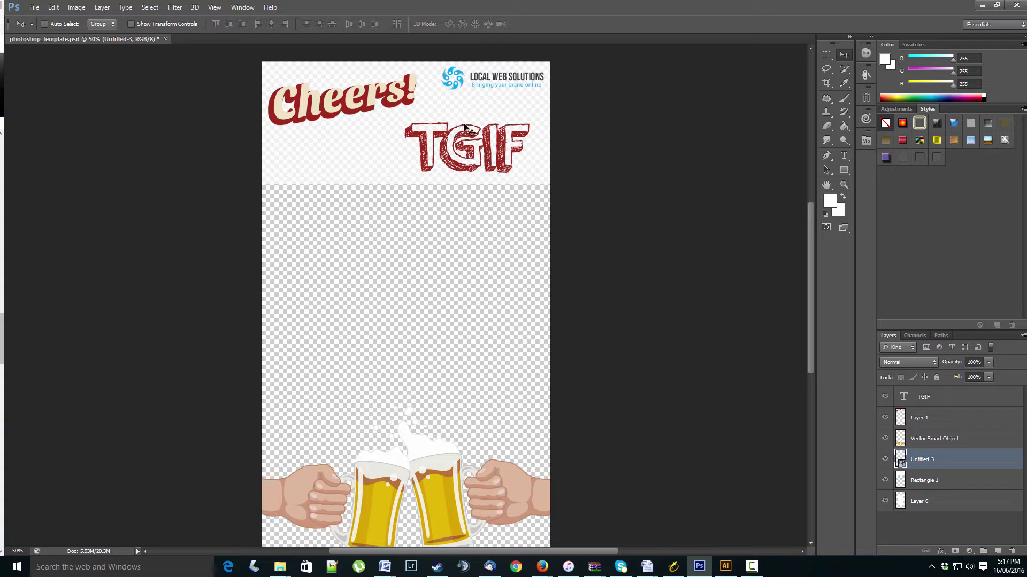
pyautogui.scroll(-1, 558, 227)
pyautogui.scroll(1, 428, 213)
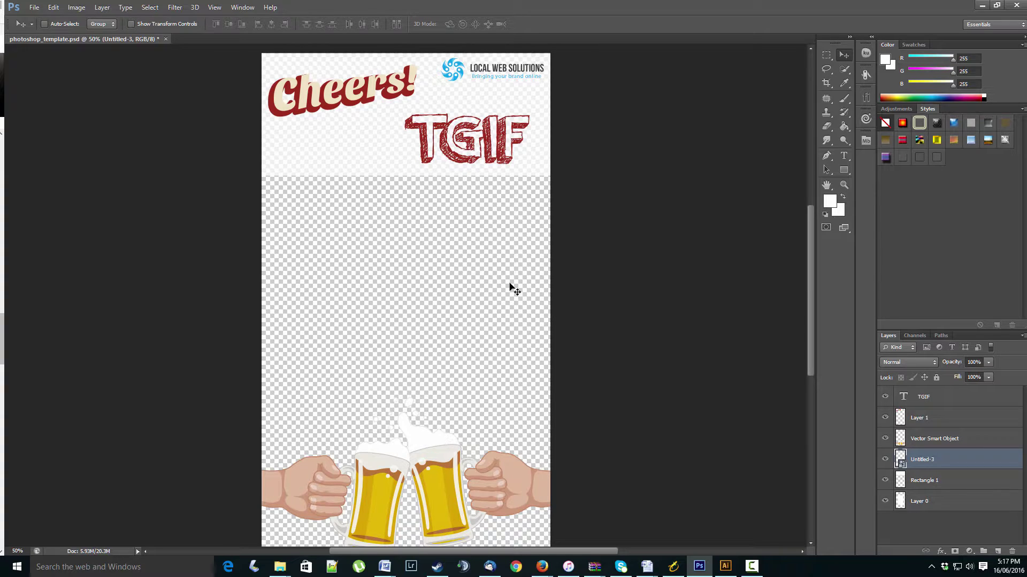
pyautogui.scroll(-2, 517, 292)
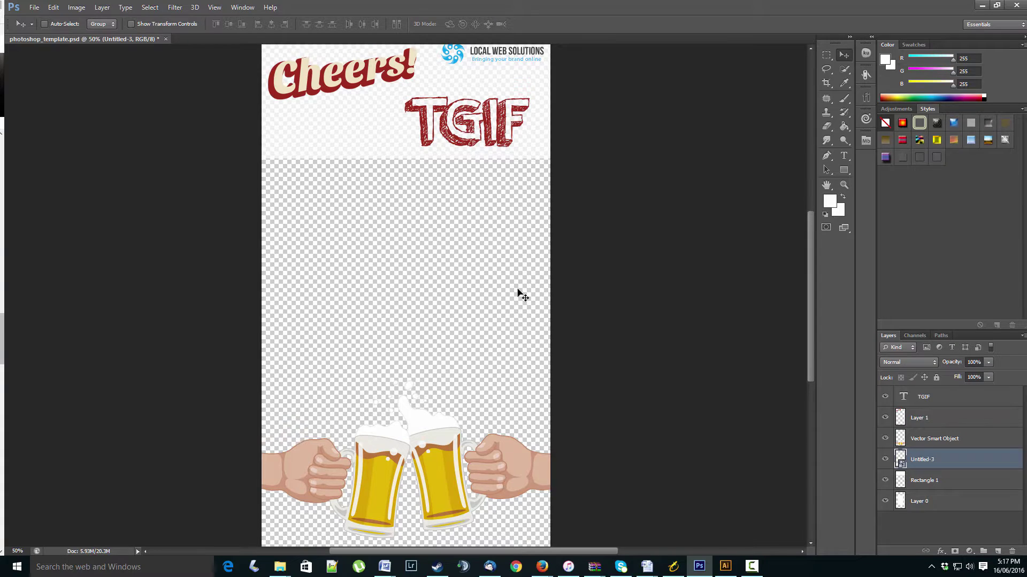
pyautogui.scroll(-2, 518, 293)
pyautogui.scroll(5, 518, 293)
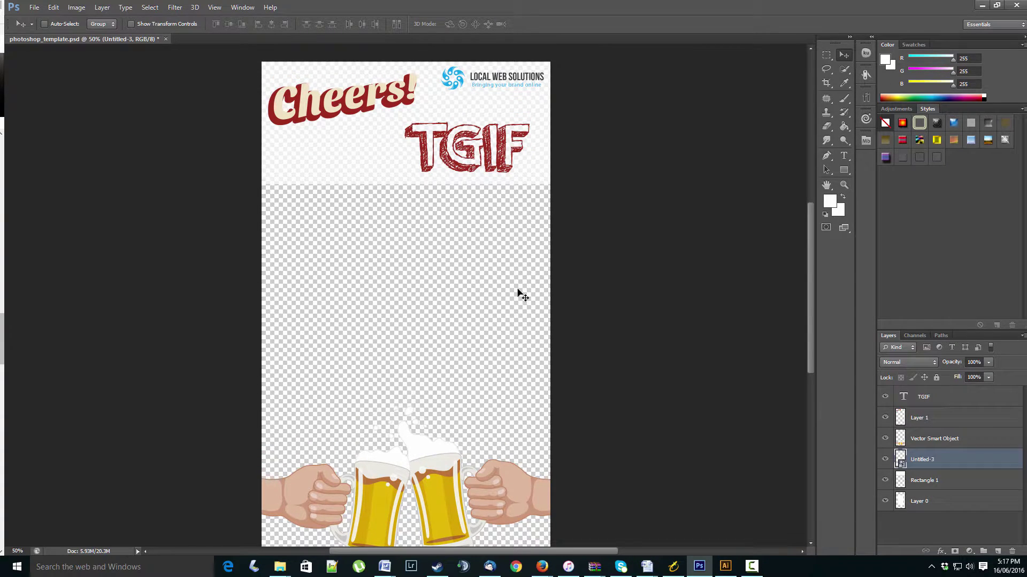
pyautogui.scroll(-2, 517, 293)
pyautogui.scroll(2, 518, 293)
pyautogui.scroll(4, 517, 293)
pyautogui.scroll(-5, 518, 293)
pyautogui.scroll(-2, 518, 293)
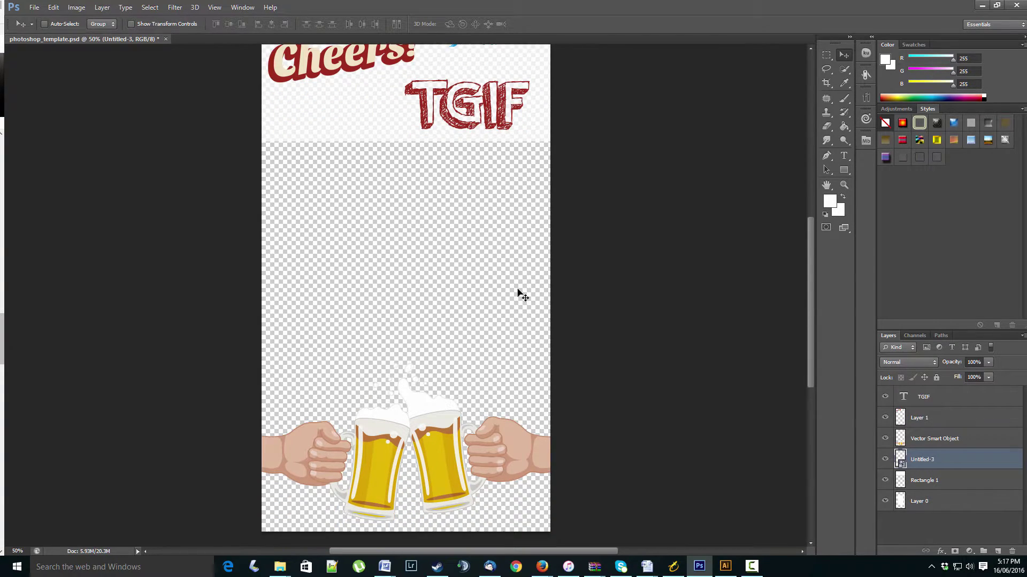
pyautogui.scroll(1, 518, 293)
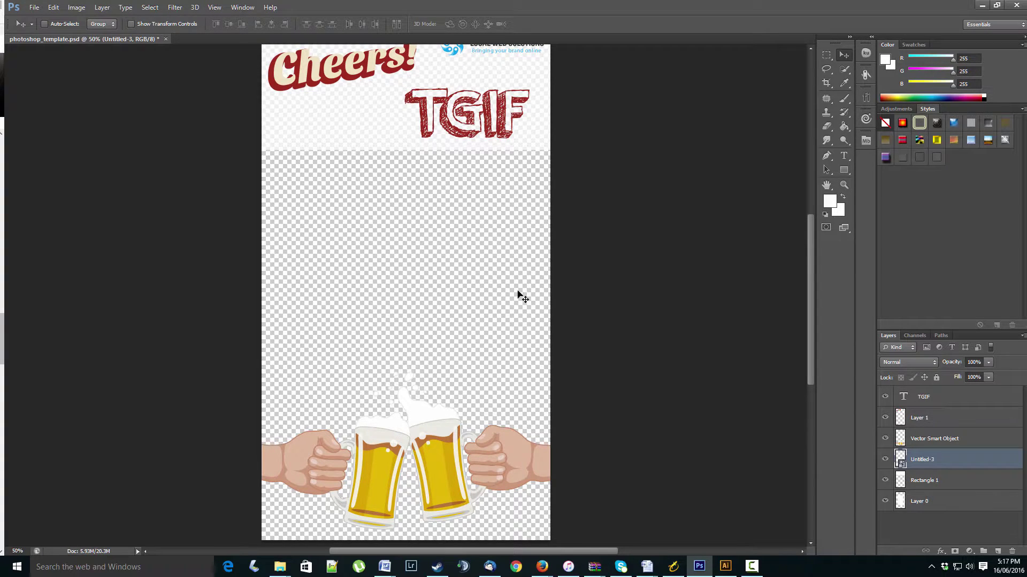
pyautogui.scroll(2, 522, 295)
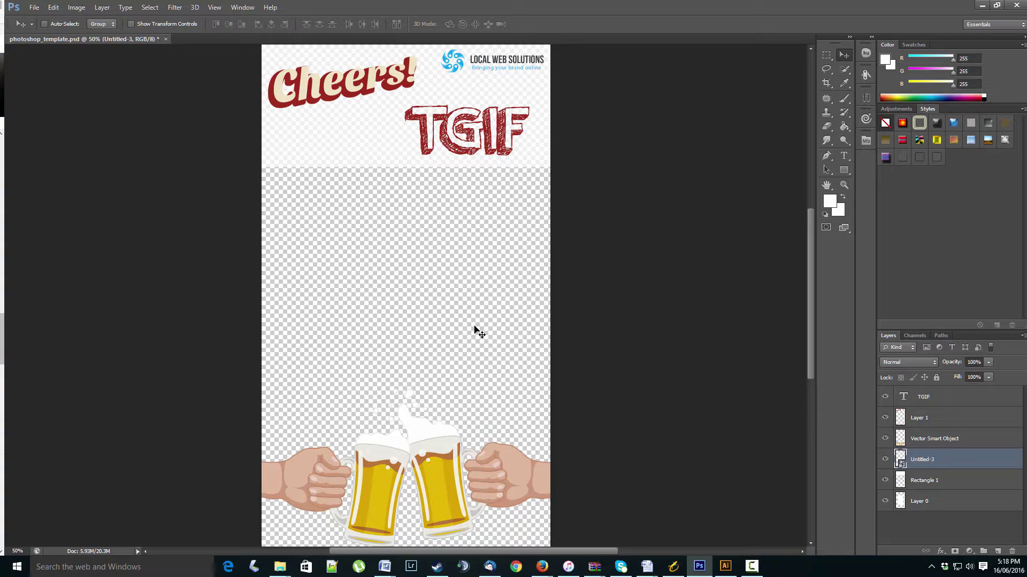
pyautogui.scroll(1, 475, 328)
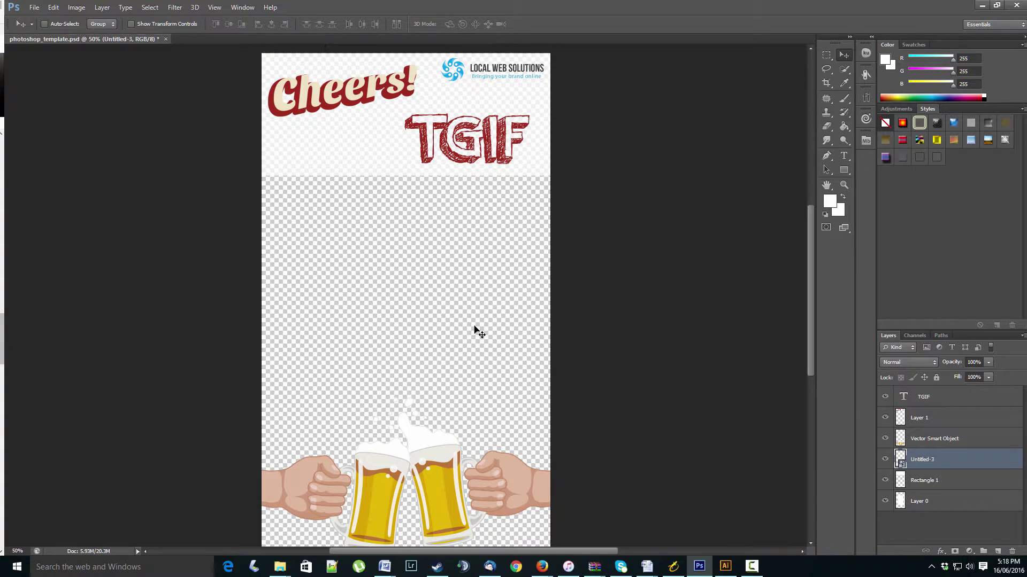
pyautogui.scroll(-2, 475, 327)
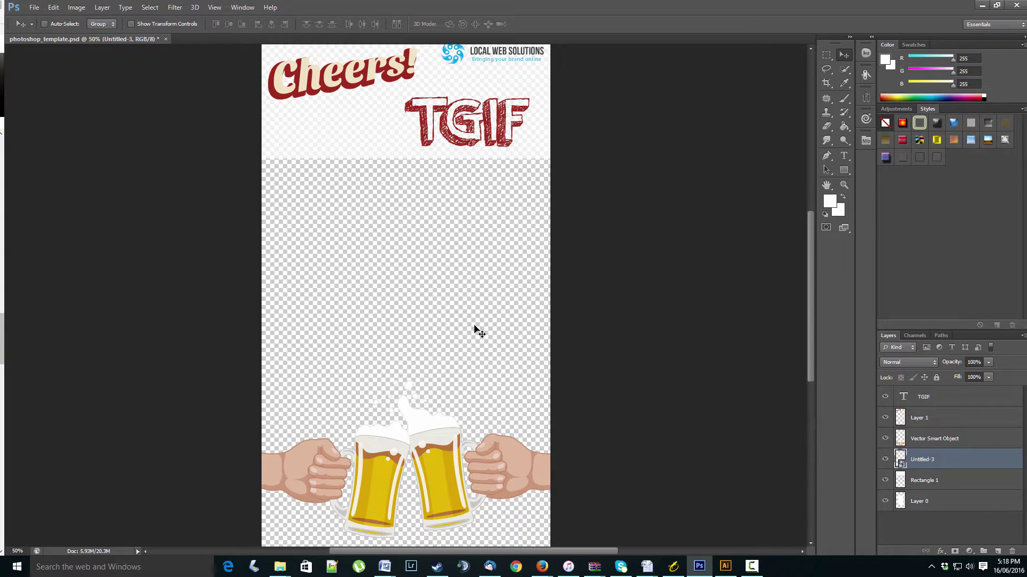
pyautogui.scroll(2, 474, 327)
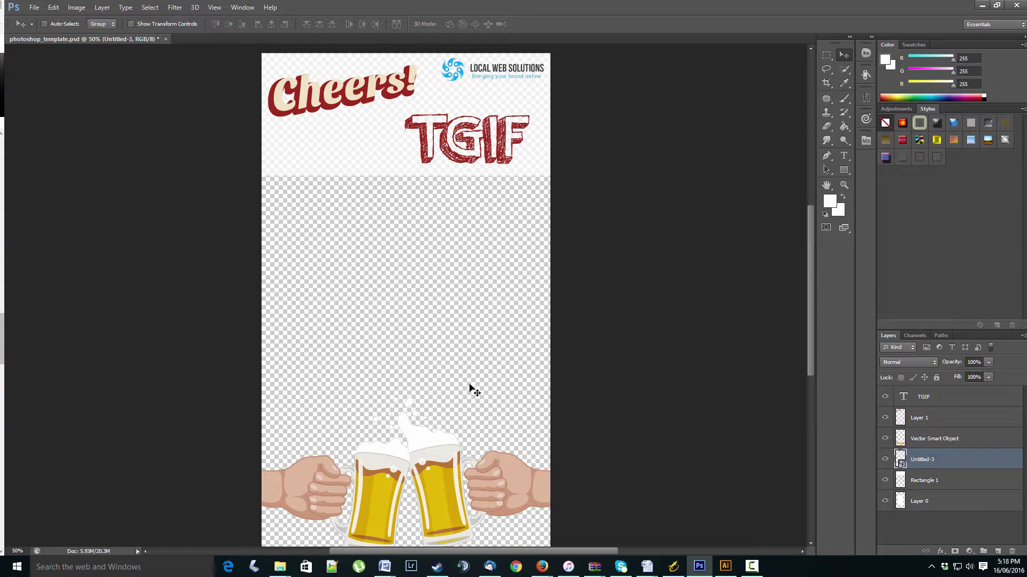
pyautogui.scroll(-3, 491, 366)
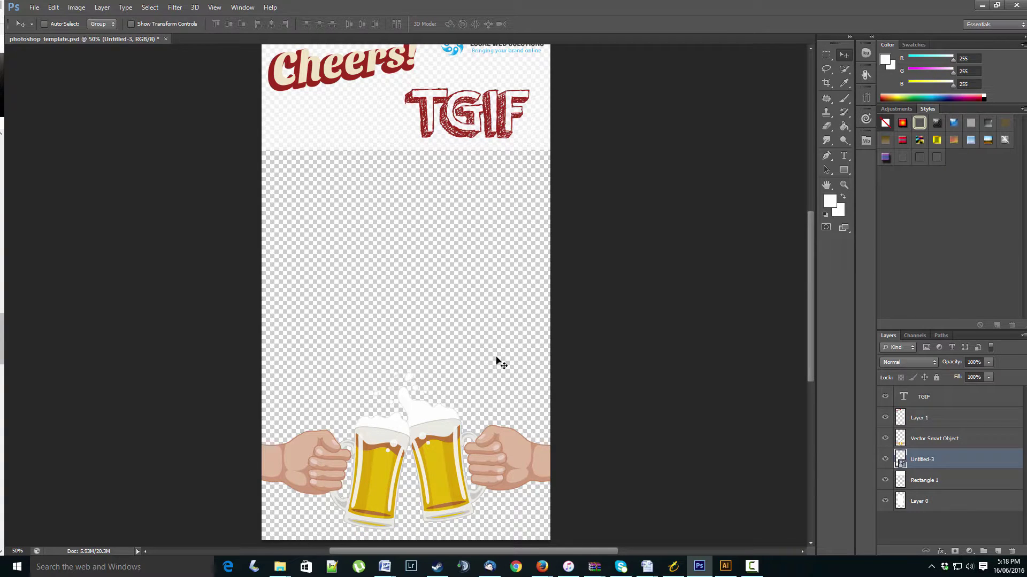
pyautogui.scroll(1, 497, 362)
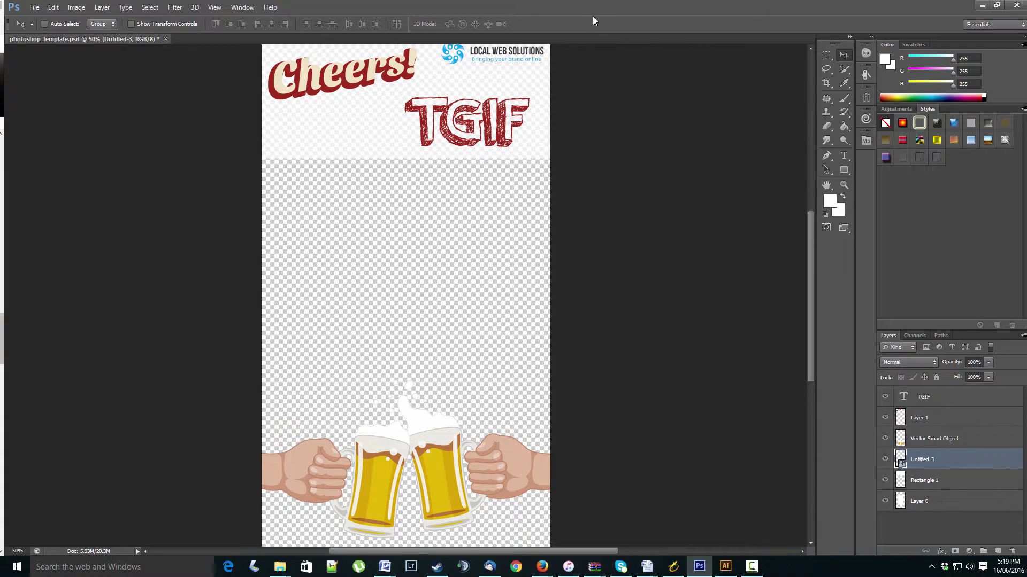
# Switch to Fiverr in Firefox, search the services for "snapchat geofilter" and dismiss the sign-up prompt
pyautogui.moveTo(592, 12); pyautogui.dragTo(1026, 115)
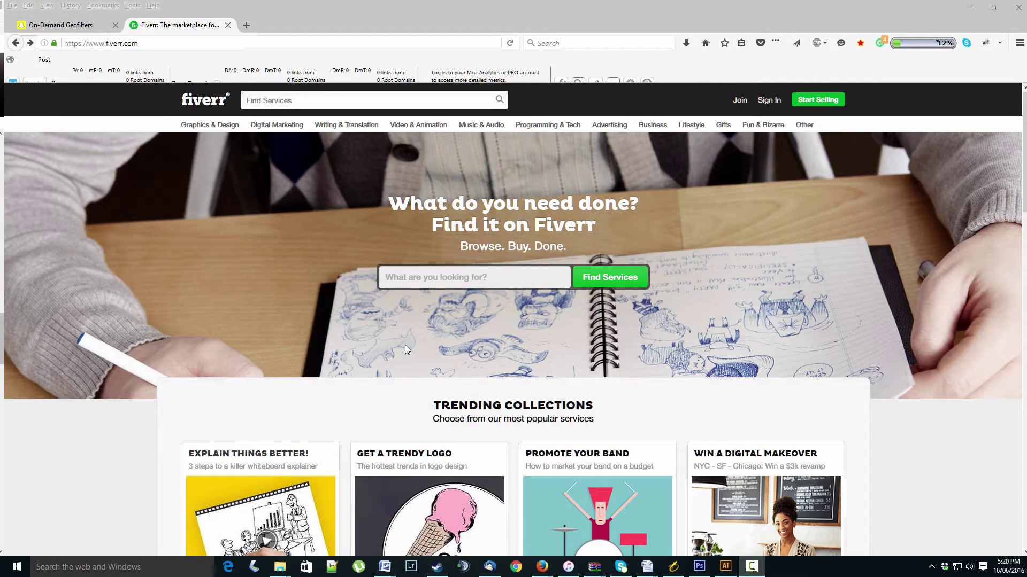
pyautogui.click(477, 278)
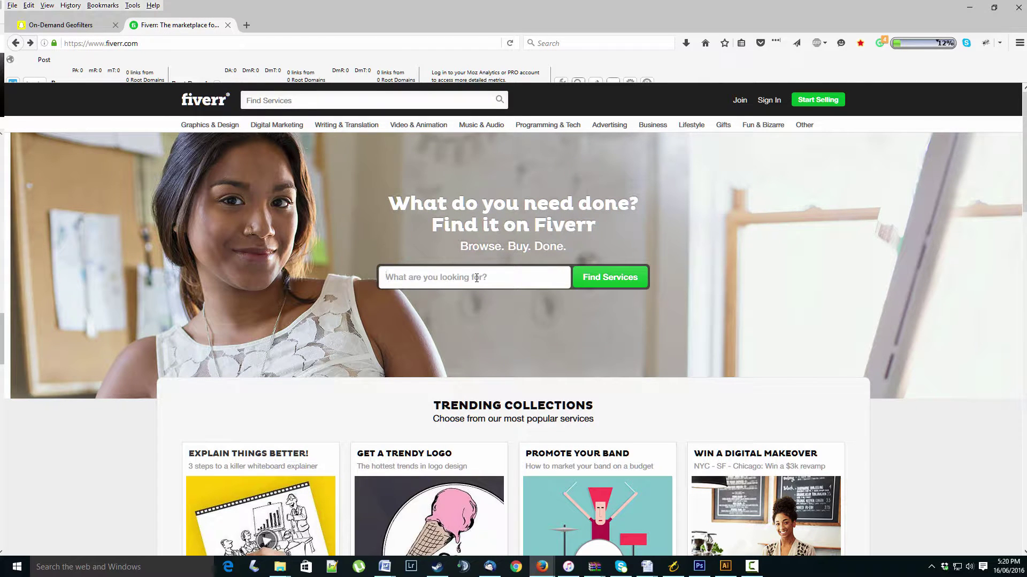
pyautogui.write('snapchat geofil')
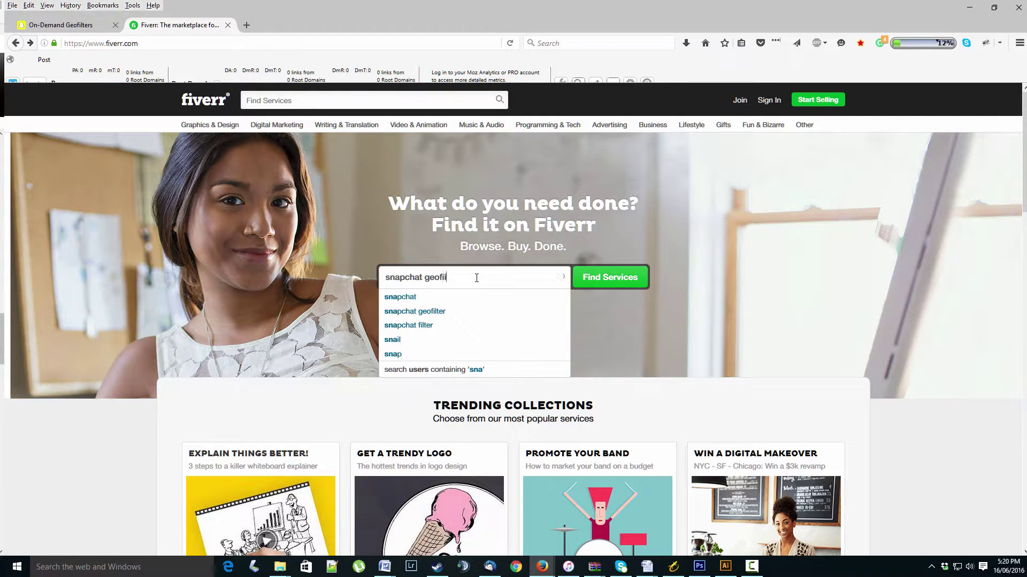
pyautogui.click(452, 300)
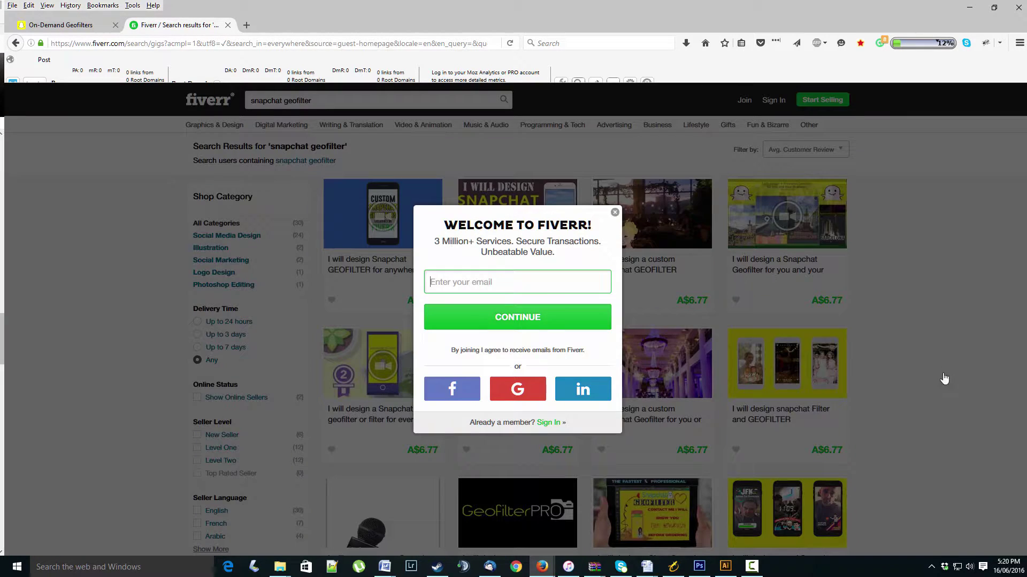
pyautogui.click(614, 213)
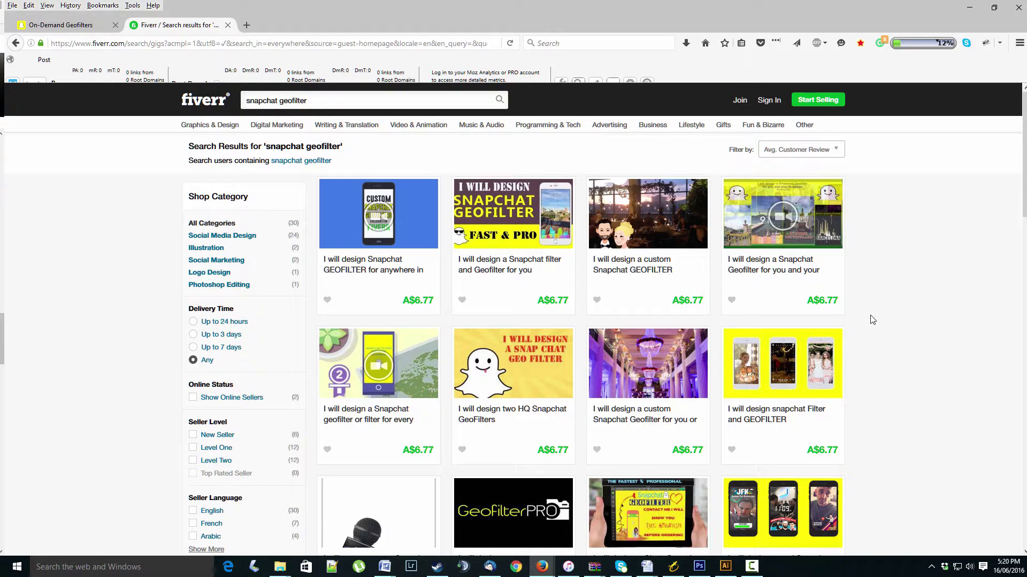
# Browse the geofilter gigs, open the first one listed and examine its overview and the seller's country
pyautogui.scroll(-5, 872, 319)
pyautogui.scroll(5, 874, 319)
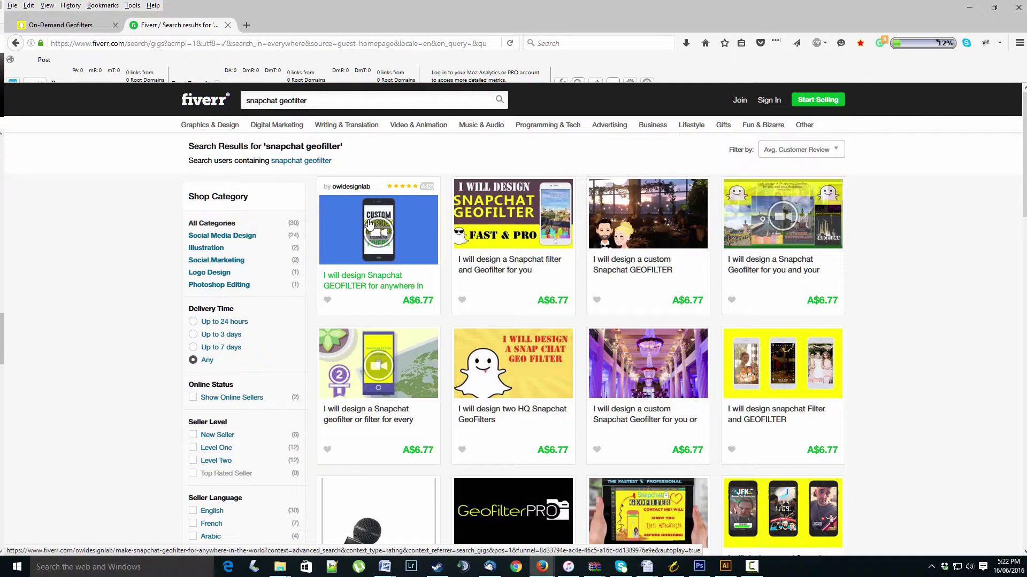
pyautogui.click(374, 278)
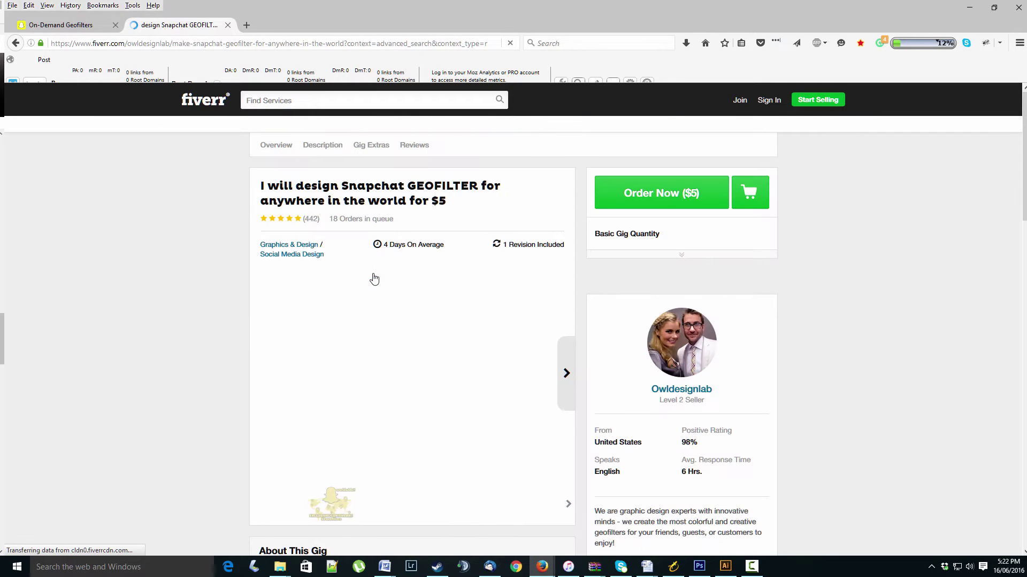
pyautogui.scroll(-2, 848, 310)
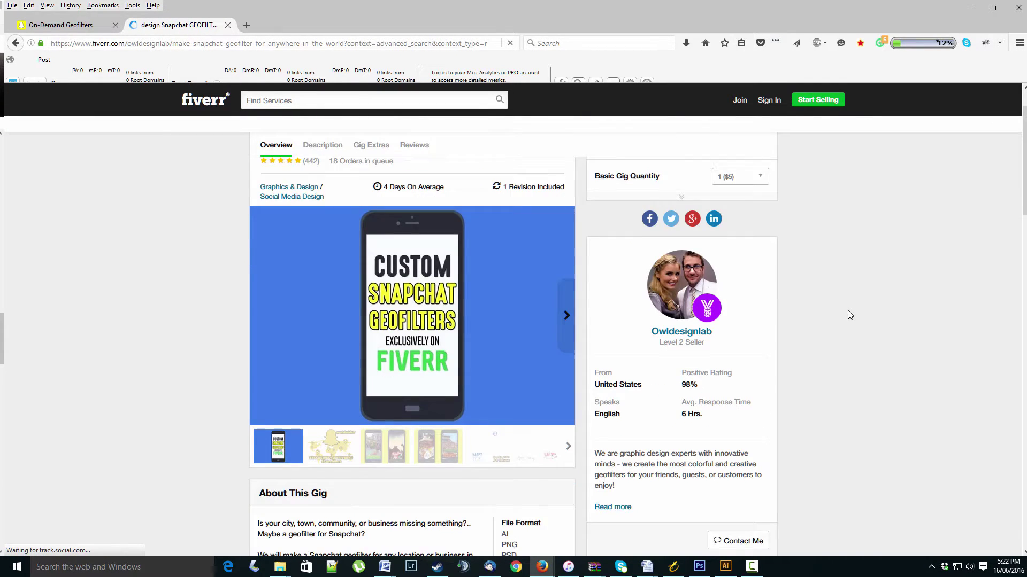
pyautogui.moveTo(643, 327); pyautogui.dragTo(597, 326)
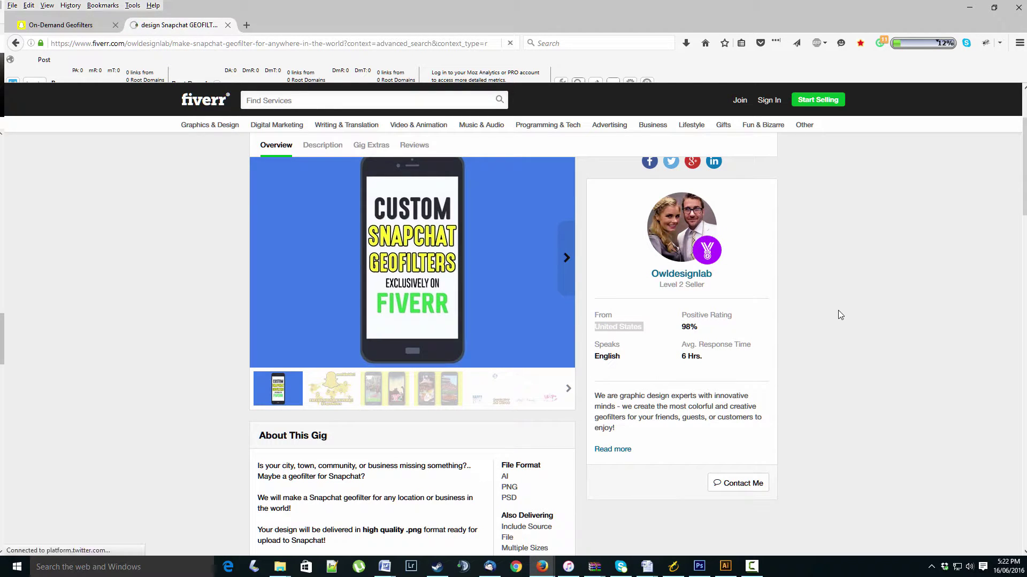
# Read through the geofilter gig's description, from the file formats and package contents to the approval note, and the seller's profile
pyautogui.scroll(-2, 839, 315)
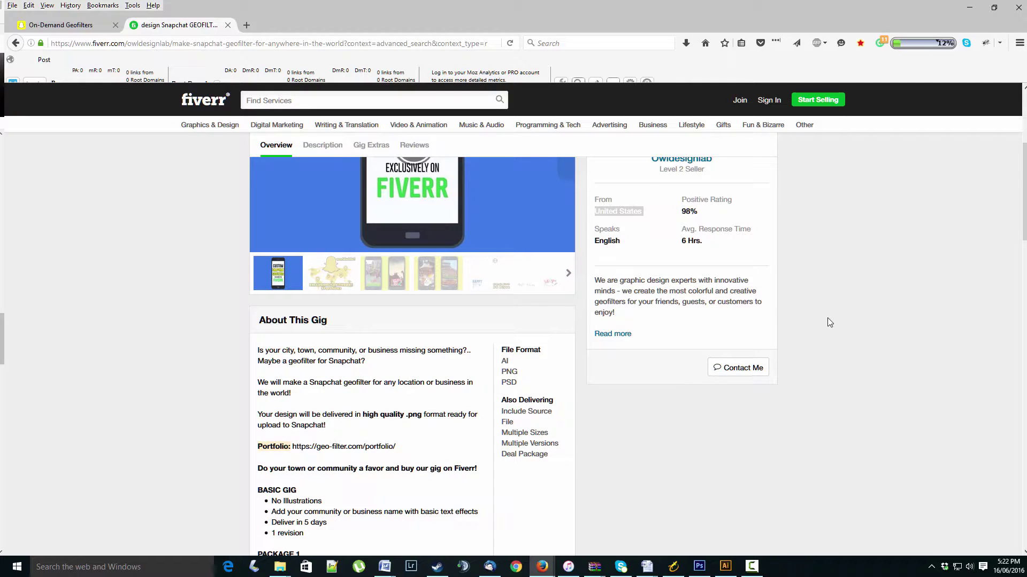
pyautogui.scroll(-2, 828, 321)
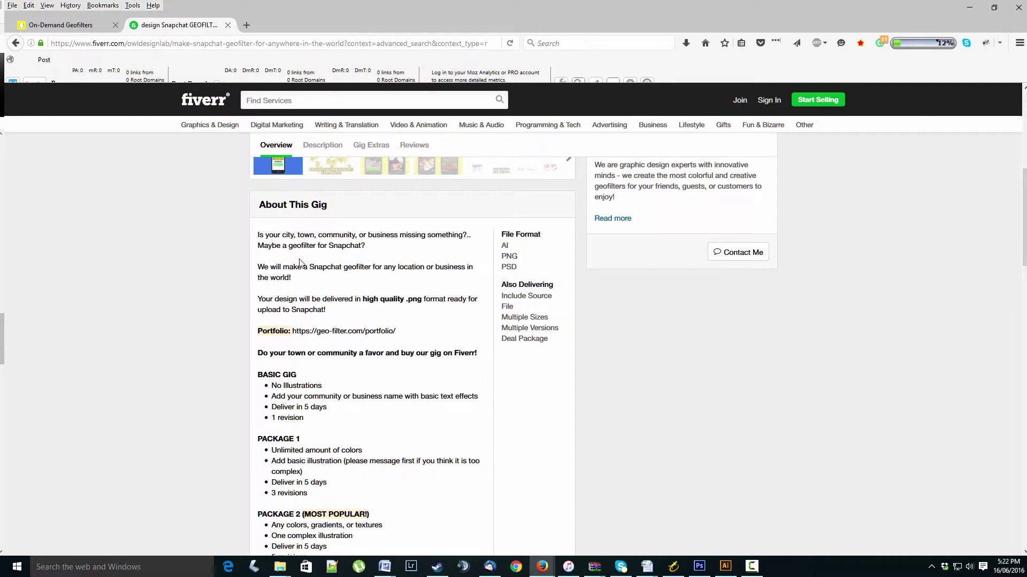
pyautogui.scroll(-2, 351, 330)
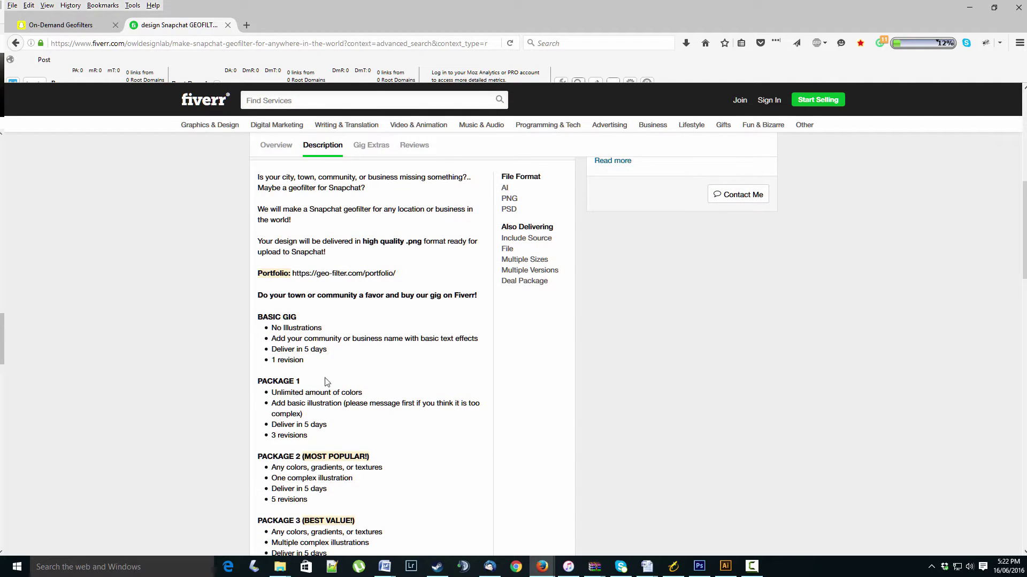
pyautogui.scroll(-1, 304, 393)
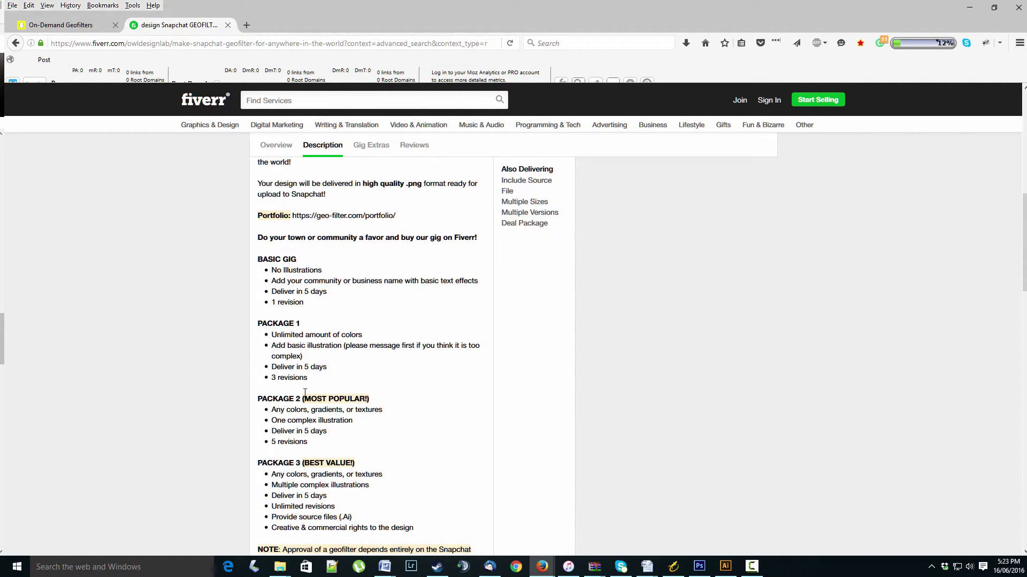
pyautogui.scroll(-1, 311, 394)
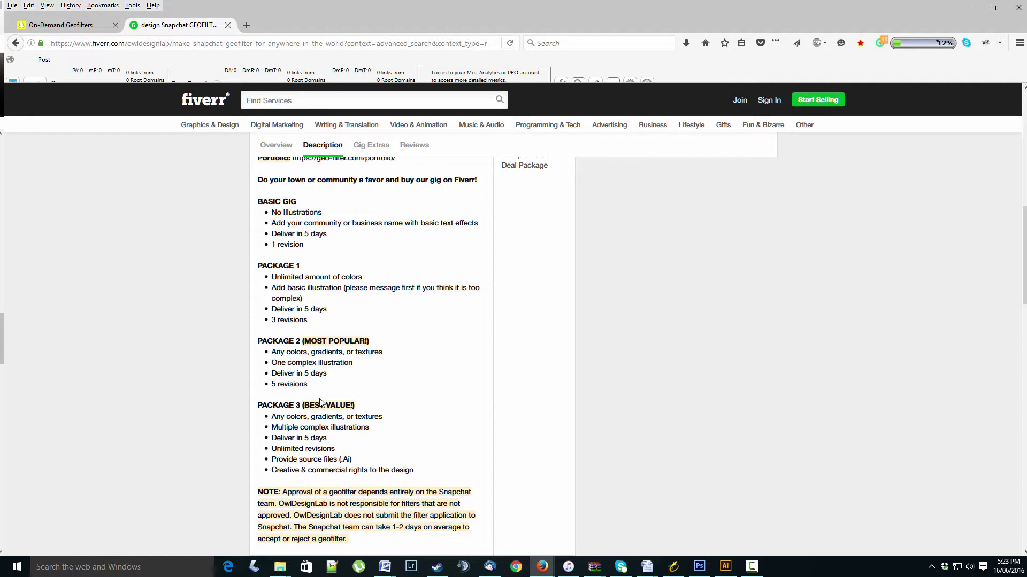
pyautogui.scroll(-2, 324, 393)
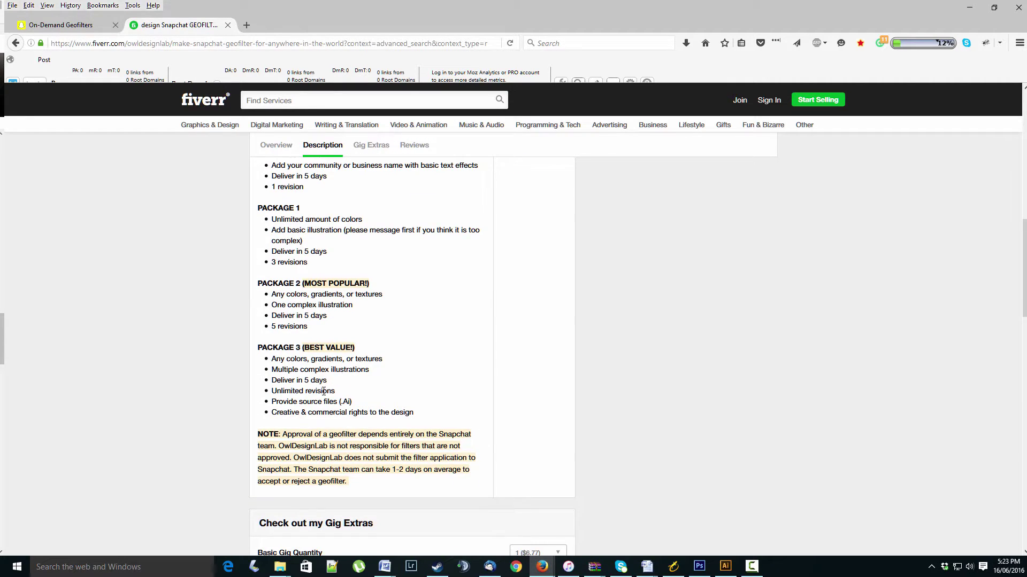
pyautogui.scroll(-2, 328, 389)
pyautogui.scroll(10, 598, 392)
pyautogui.scroll(-10, 598, 392)
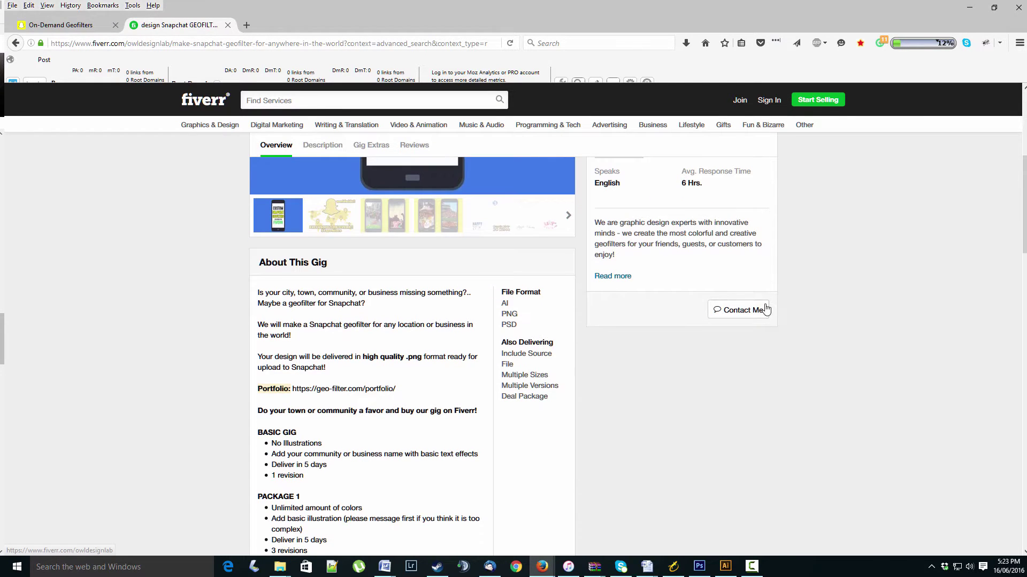
pyautogui.scroll(6, 625, 375)
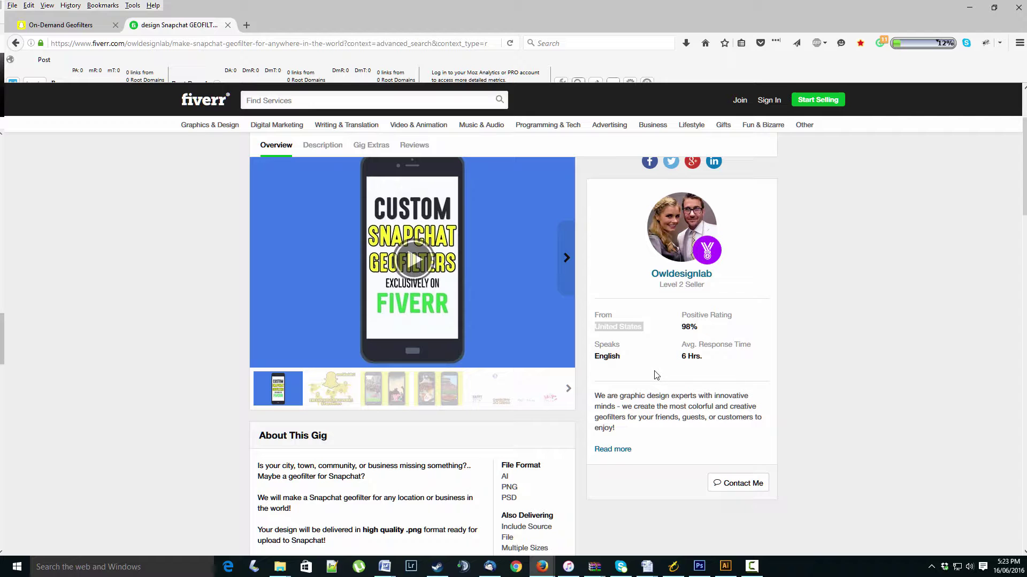
# Compare the gig extras' prices with what Packages 1, 2 and 3 include, focusing on Package 2
pyautogui.scroll(-10, 656, 374)
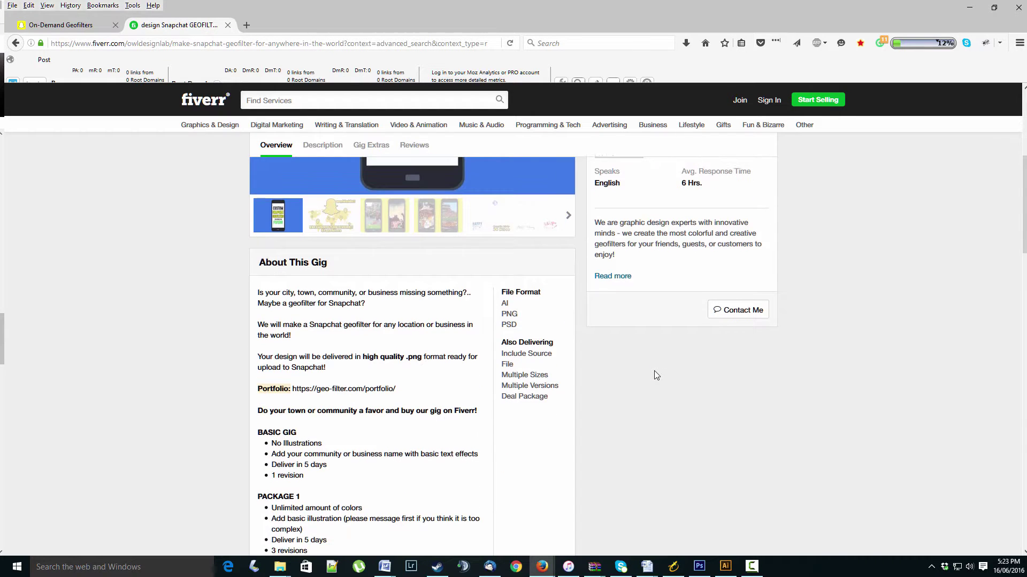
pyautogui.scroll(-2, 658, 379)
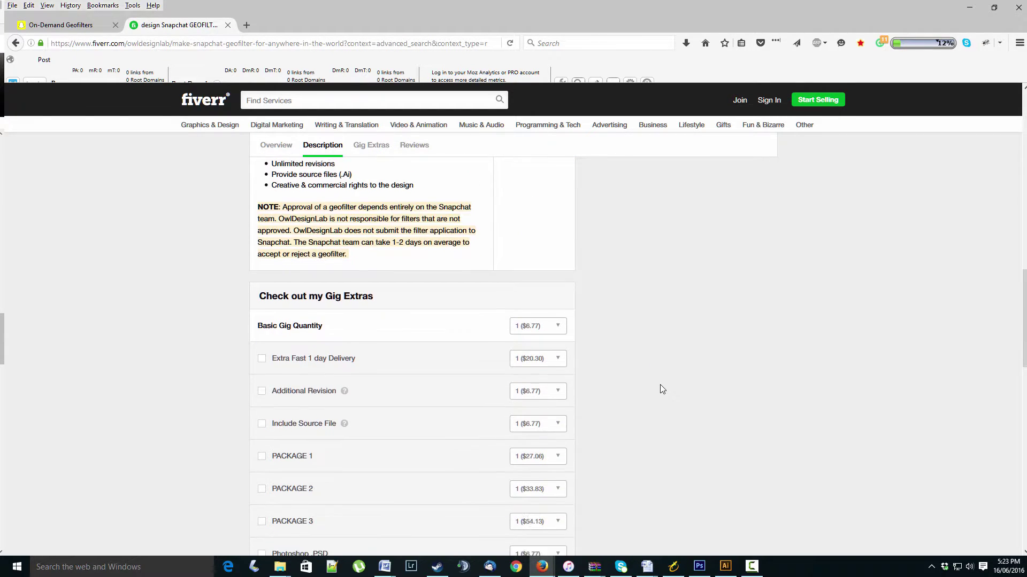
pyautogui.scroll(-2, 662, 384)
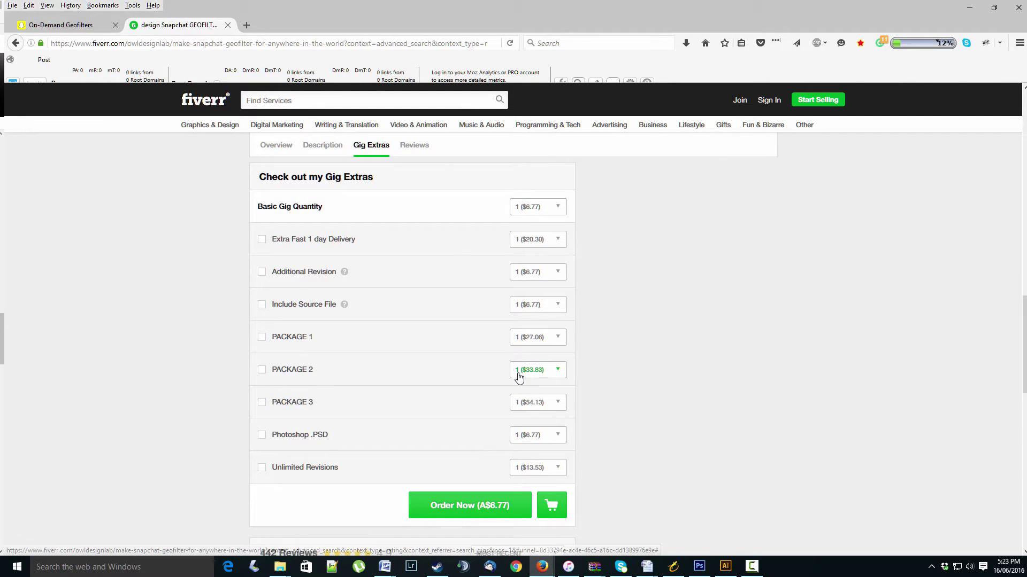
pyautogui.scroll(2, 295, 368)
pyautogui.scroll(5, 296, 370)
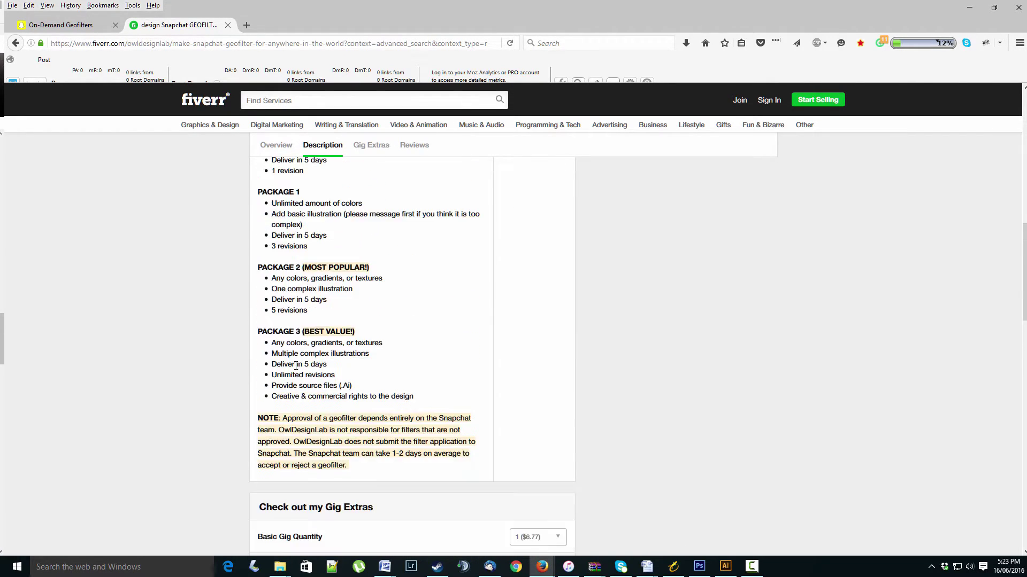
pyautogui.moveTo(309, 283); pyautogui.dragTo(378, 290)
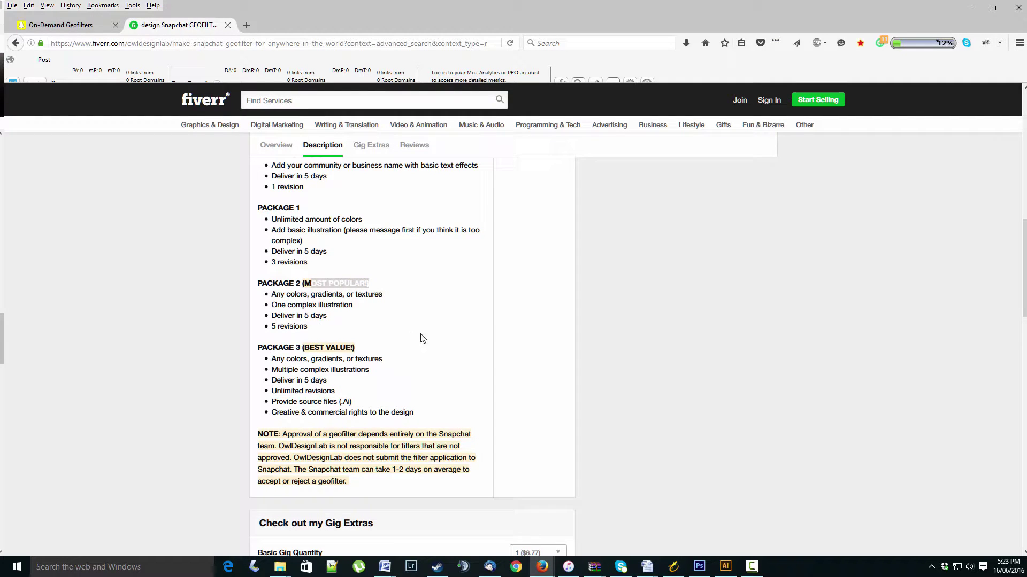
pyautogui.scroll(-5, 424, 340)
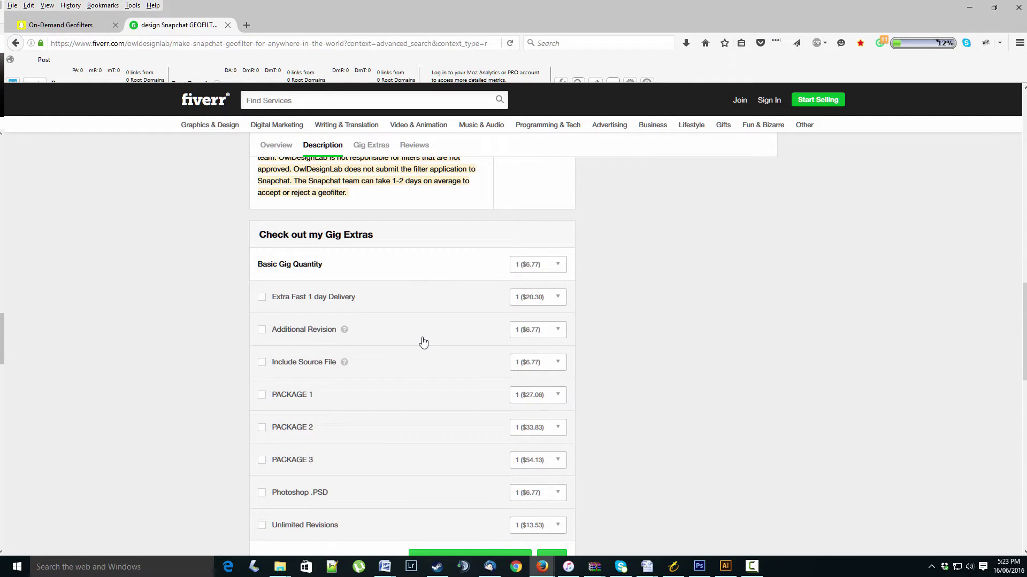
pyautogui.scroll(-1, 423, 342)
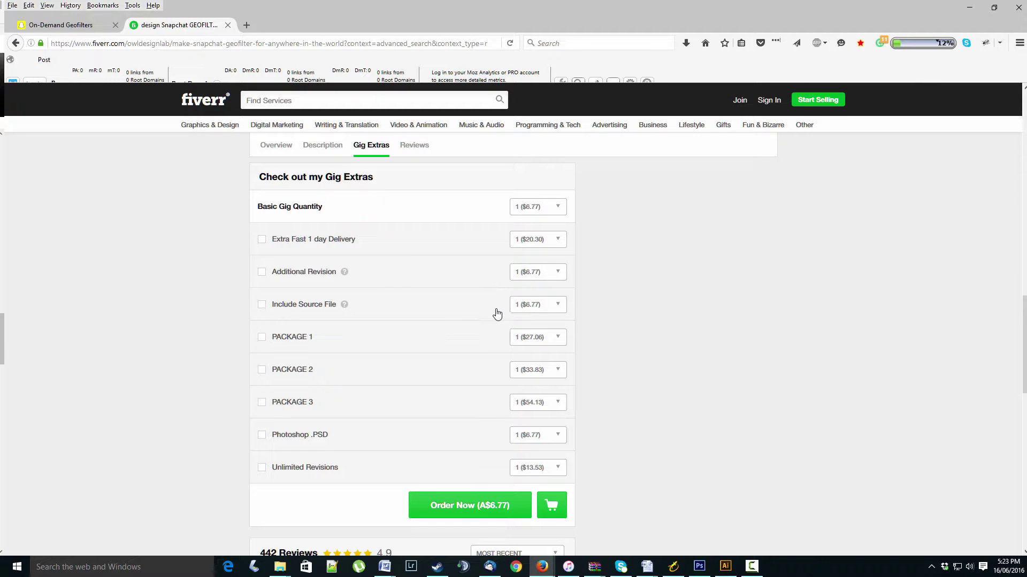
pyautogui.scroll(12, 452, 306)
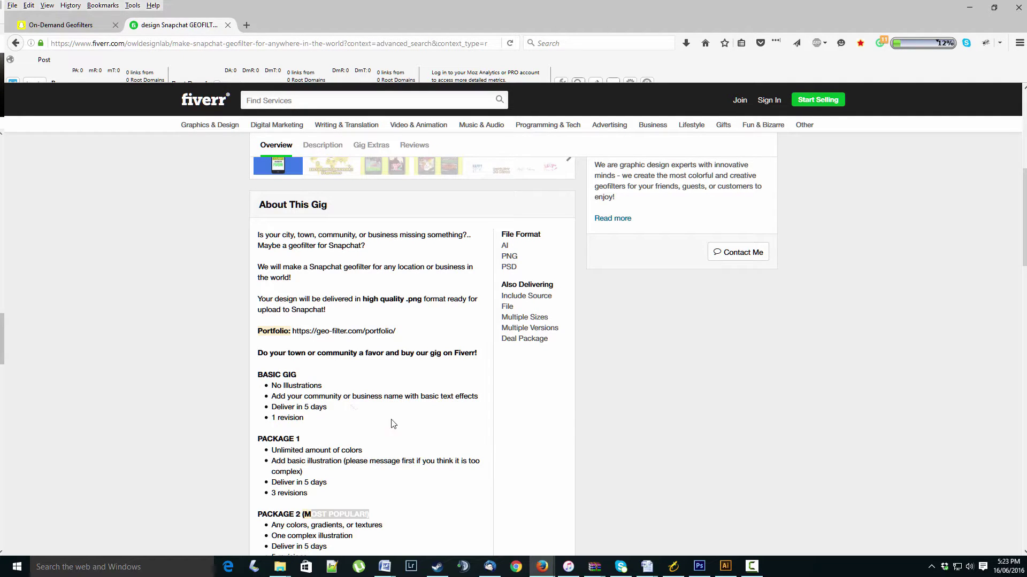
pyautogui.scroll(-10, 458, 429)
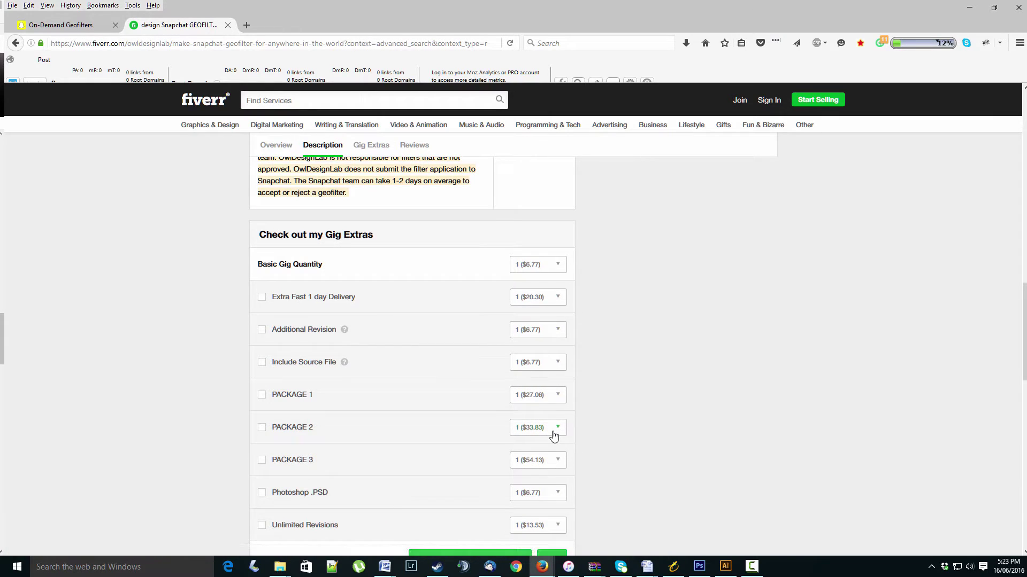
pyautogui.scroll(8, 621, 425)
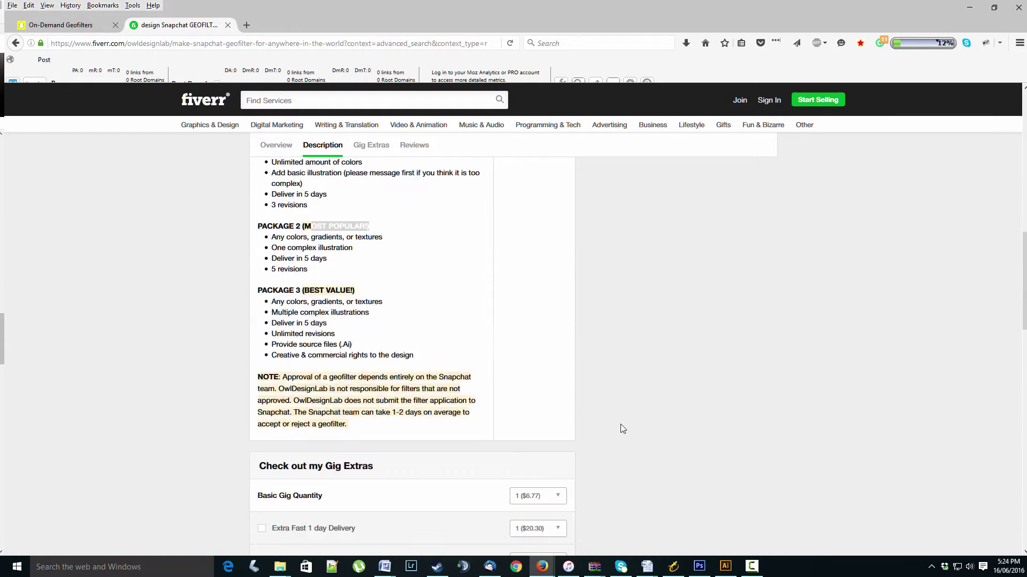
# Check the revisions included in the basic gig and add one PACKAGE 2 extra to the order
pyautogui.scroll(6, 620, 425)
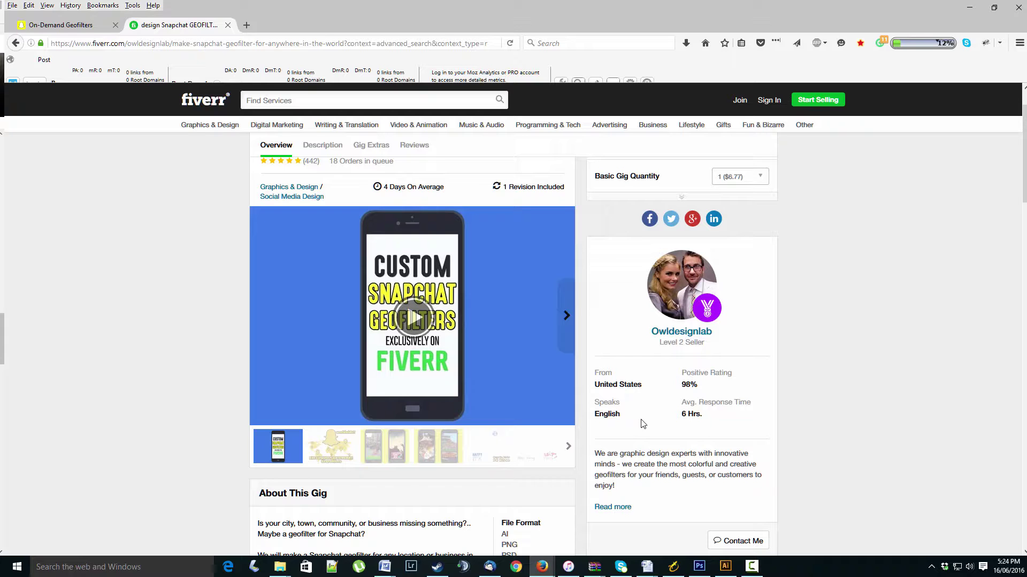
pyautogui.scroll(1, 643, 423)
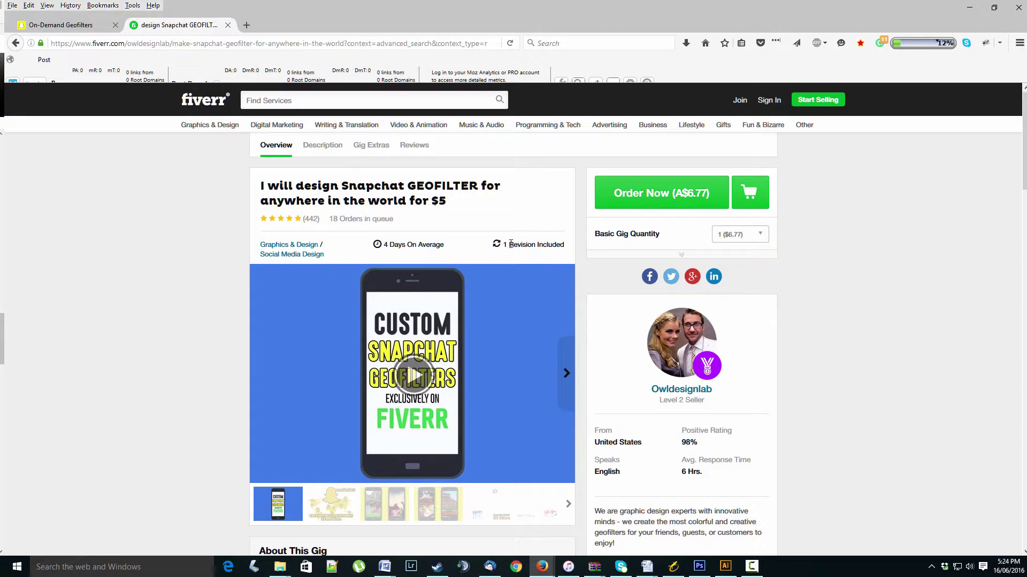
pyautogui.moveTo(503, 244); pyautogui.dragTo(562, 245)
pyautogui.moveTo(601, 264)
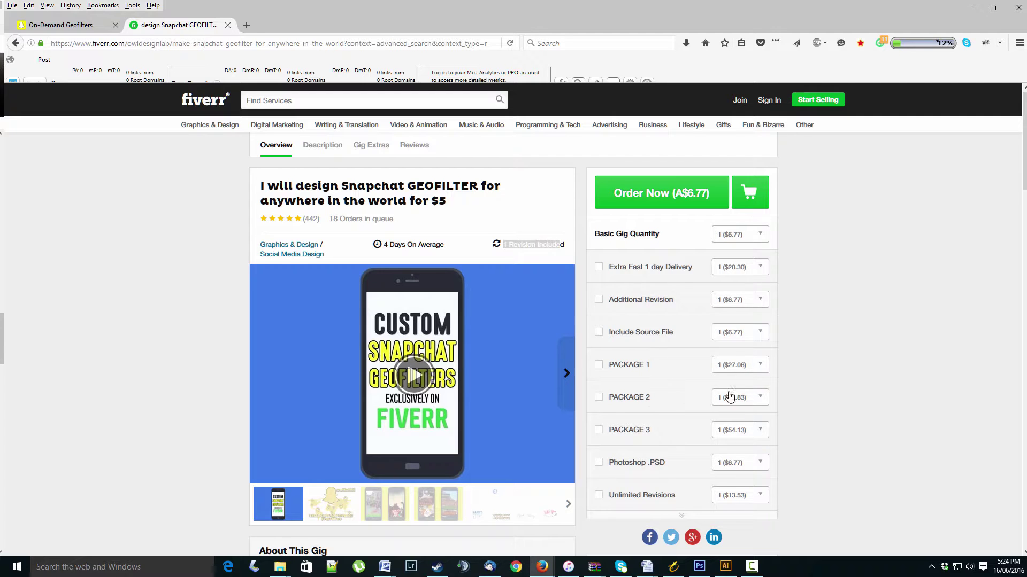
pyautogui.click(623, 397)
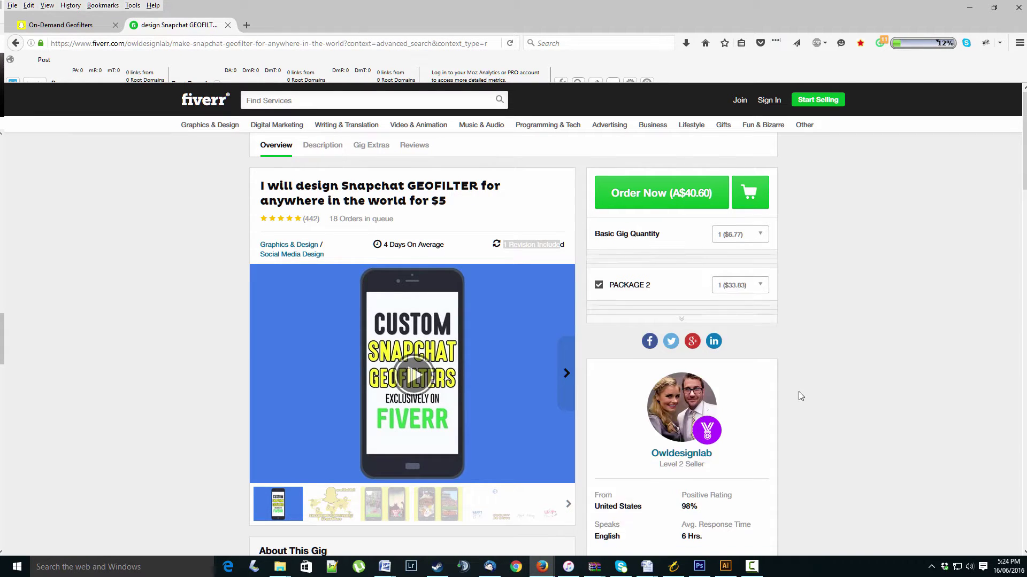
pyautogui.scroll(-4, 830, 329)
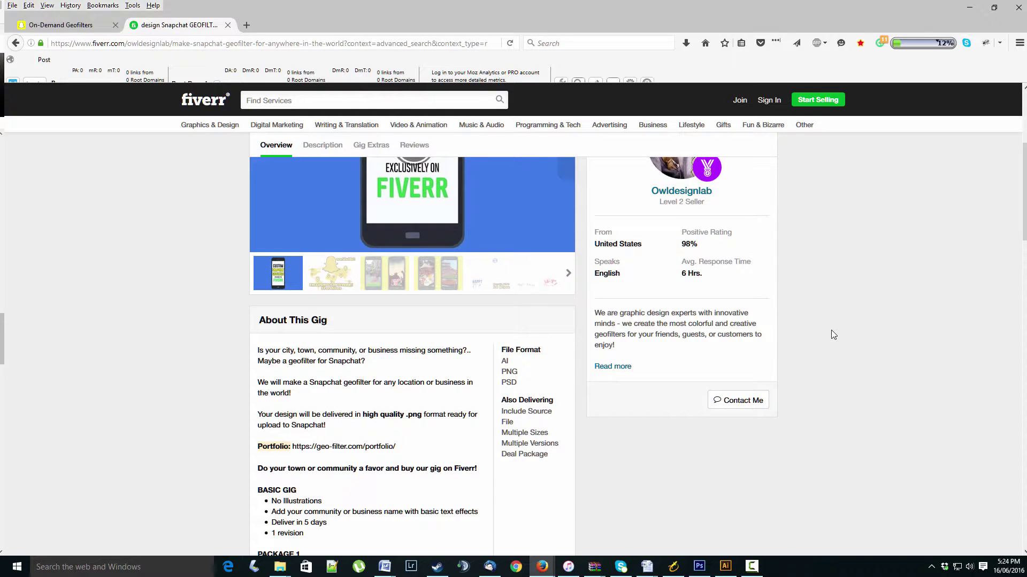
pyautogui.scroll(4, 832, 331)
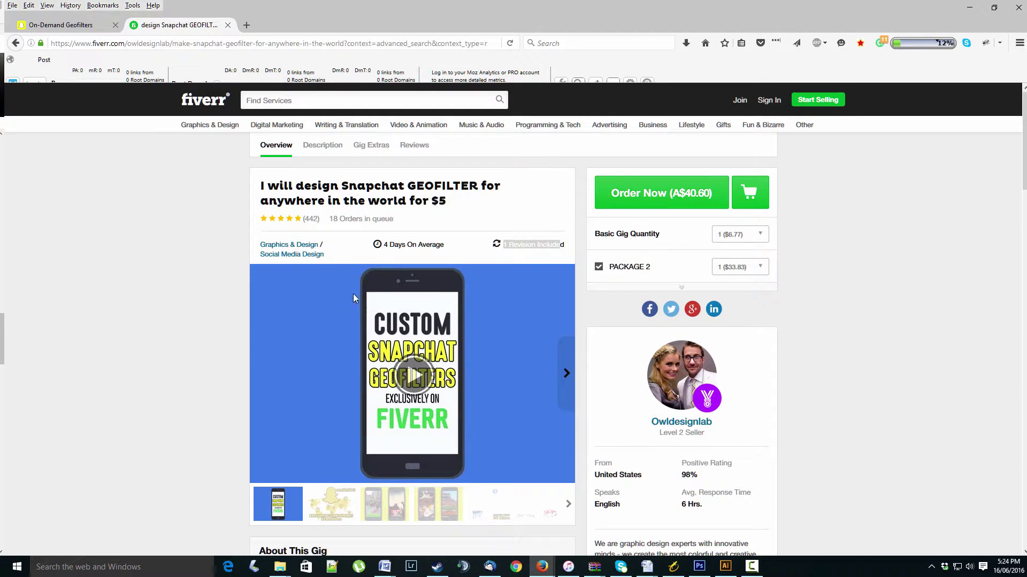
# Return to the On-Demand Geofilters upload page and scale and position the Cheers/TGIF design to fill the phone preview
pyautogui.click(60, 25)
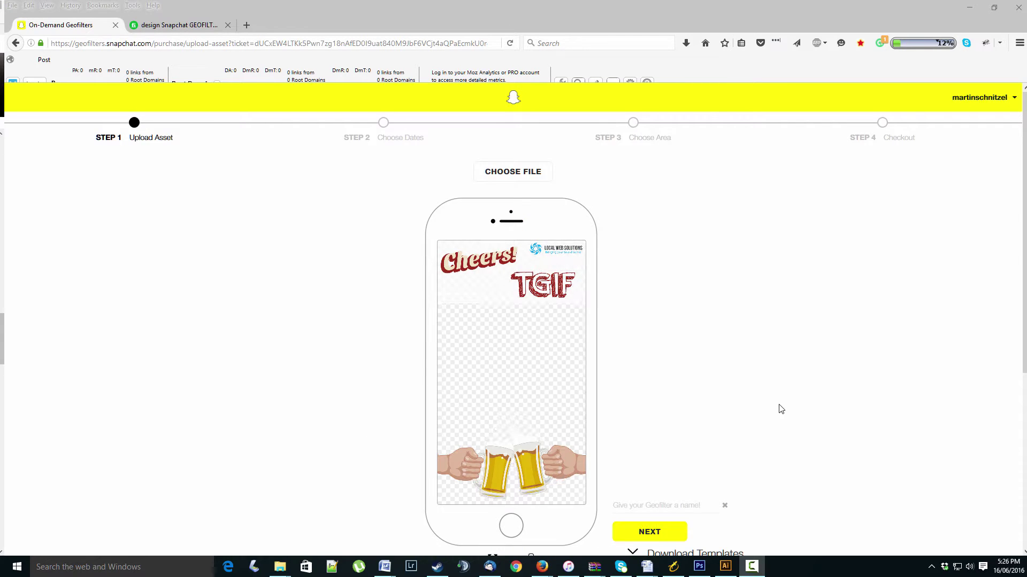
pyautogui.scroll(-2, 294, 421)
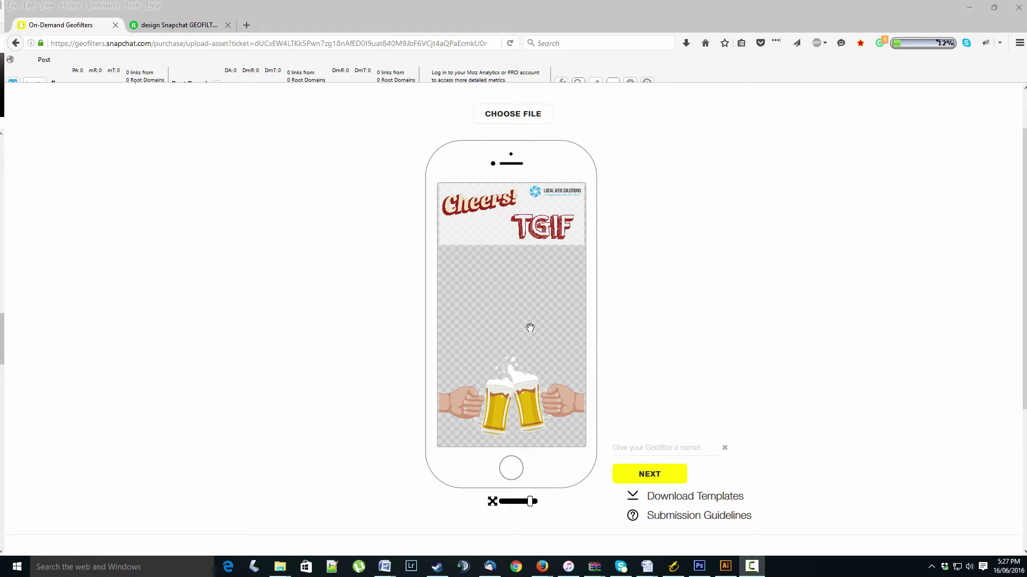
pyautogui.click(531, 505)
pyautogui.moveTo(531, 506); pyautogui.dragTo(532, 502)
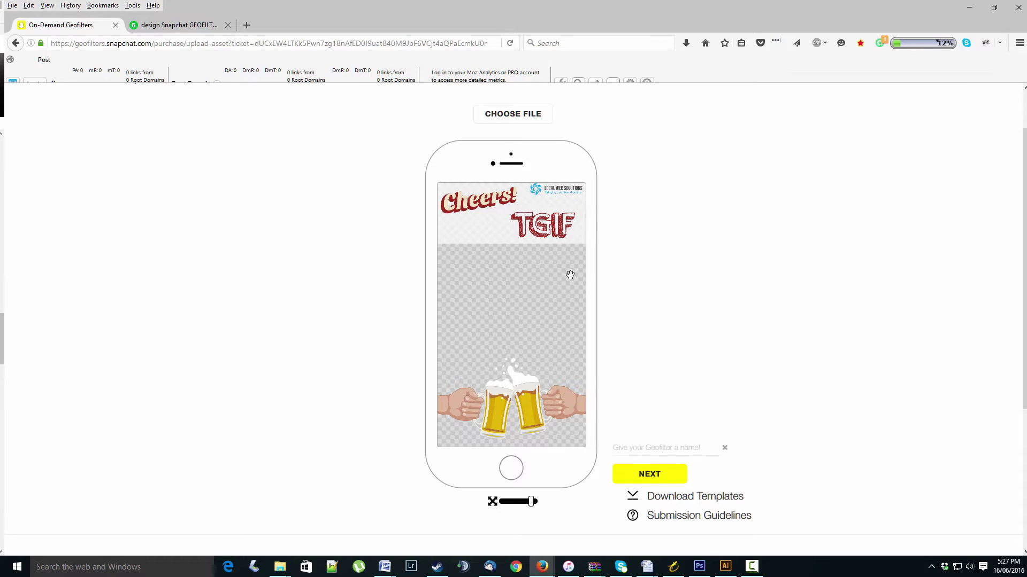
pyautogui.moveTo(532, 263); pyautogui.dragTo(532, 264)
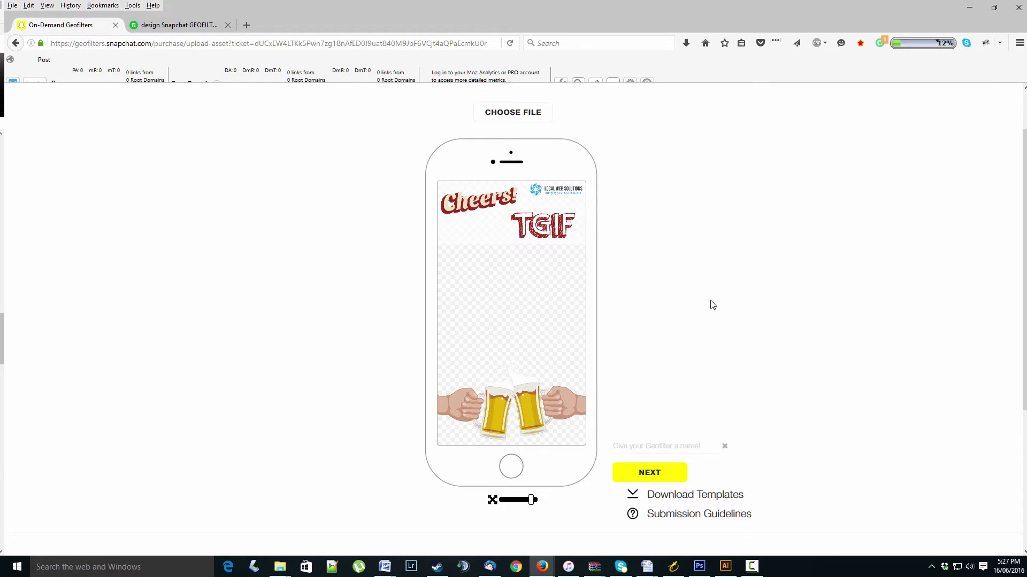
# Name the geofilter TGIF and proceed to choosing dates
pyautogui.scroll(-3, 735, 318)
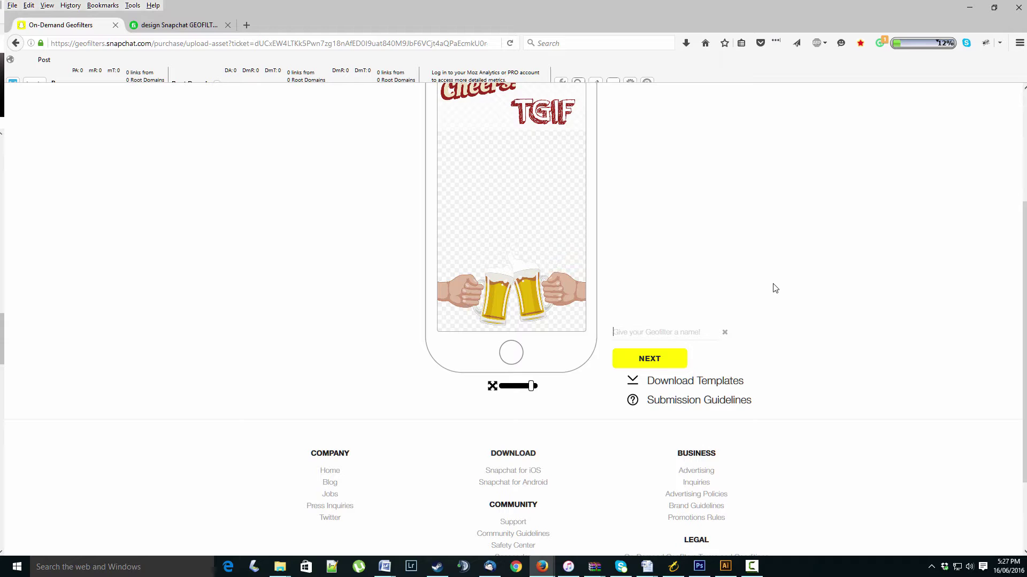
pyautogui.write('TGIF')
pyautogui.click(687, 359)
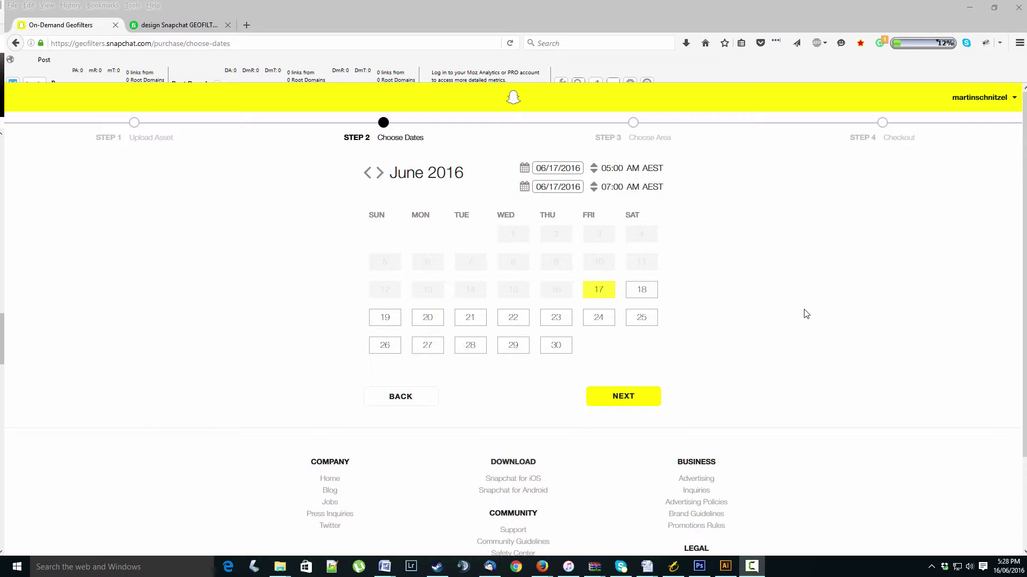
# Schedule the geofilter for 06/17/2016 from 04:00 PM to 07:00 PM AEST and proceed to choosing the area
pyautogui.click(594, 167)
pyautogui.click(594, 167)
pyautogui.click(594, 167)
pyautogui.click(594, 167)
pyautogui.click(595, 166)
pyautogui.click(594, 167)
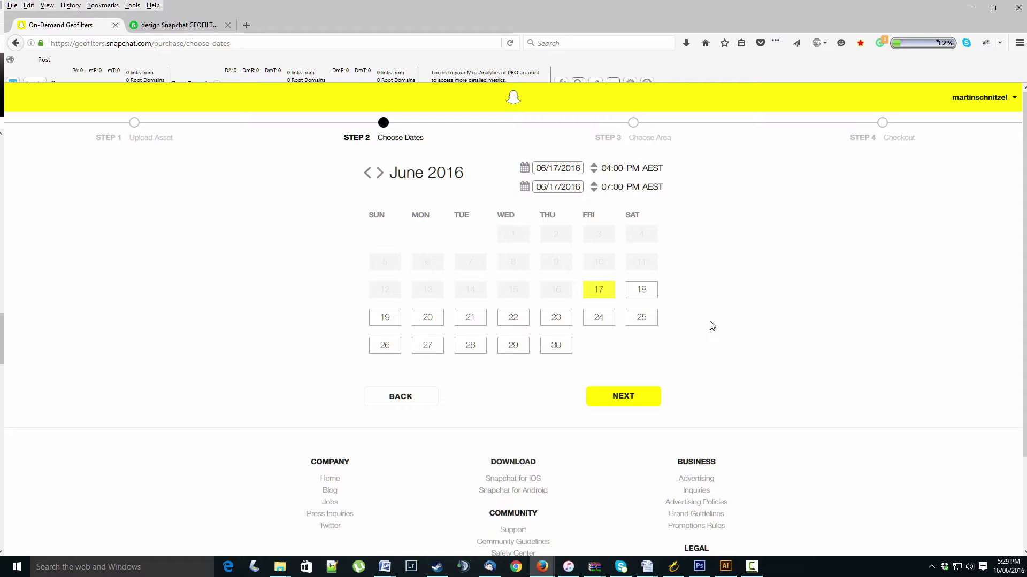
pyautogui.click(630, 399)
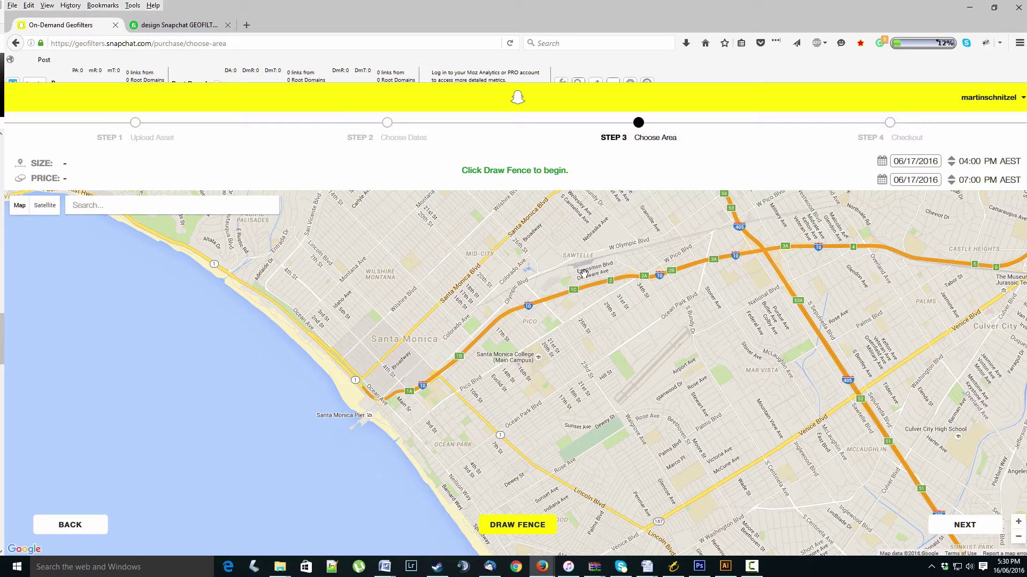
# Search the area map for "hope islan" and centre it on Hope Island, Queensland, Australia
pyautogui.click(127, 205)
pyautogui.write('hope')
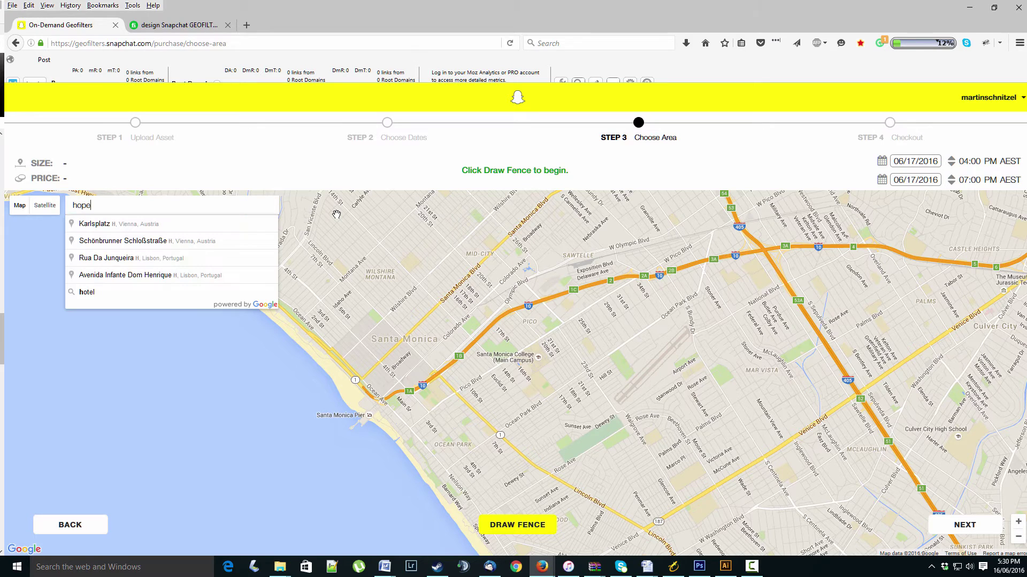
pyautogui.write(' islan')
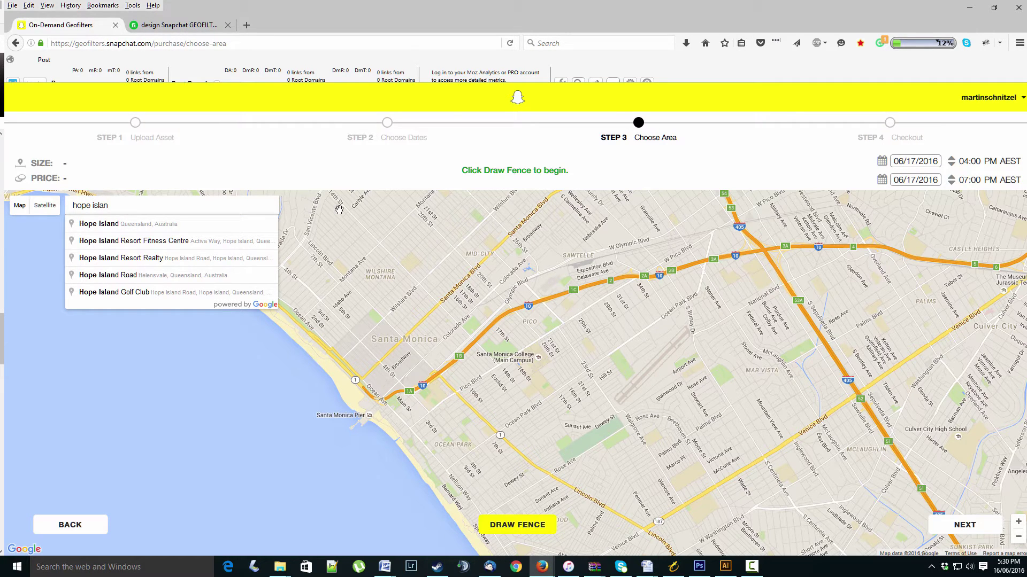
pyautogui.click(154, 226)
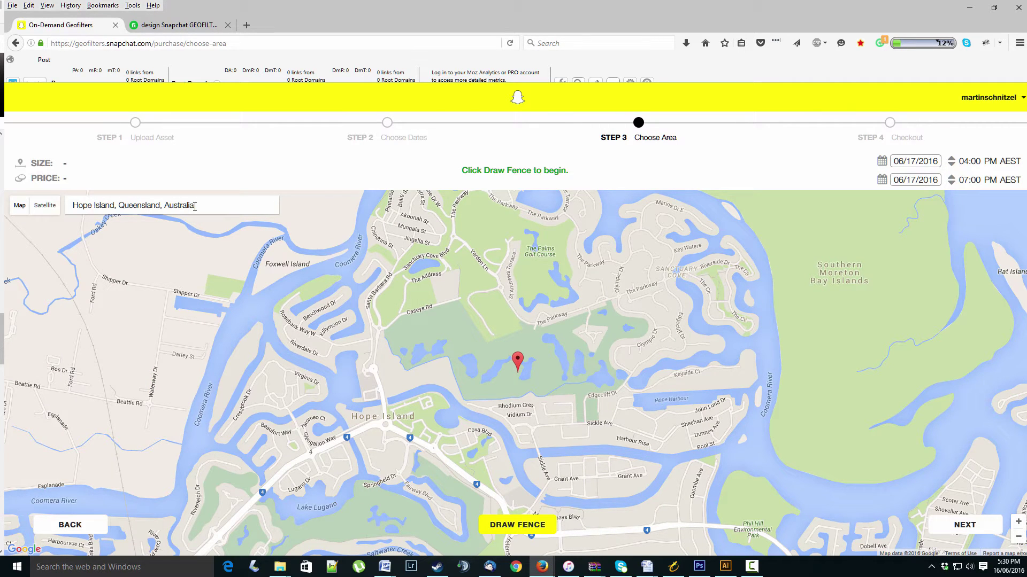
# Draw a closed four-point geofence of about 12,800 sq ft around the Lot 301 building beside Sheehan Ave
pyautogui.moveTo(587, 415); pyautogui.dragTo(530, 366)
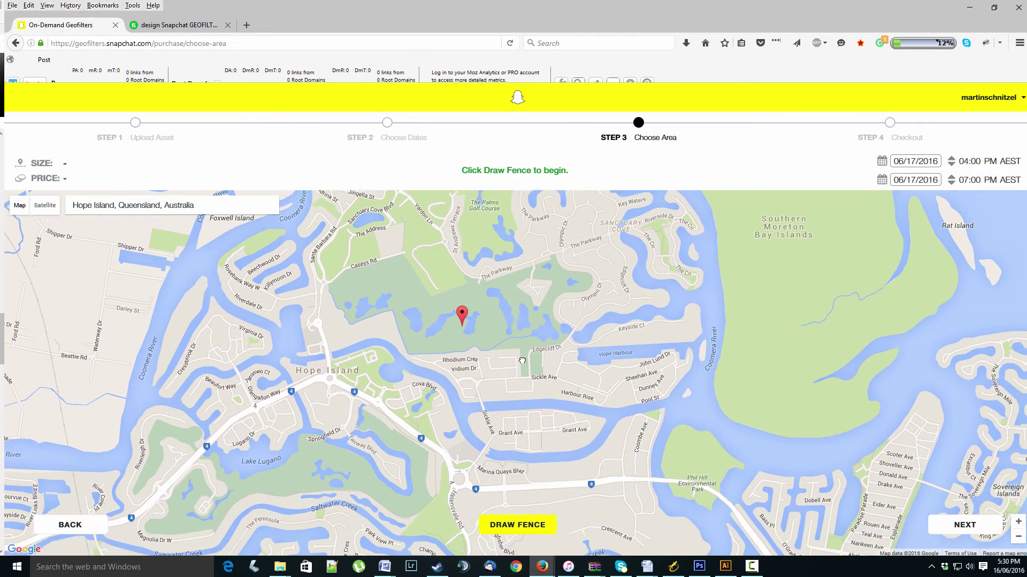
pyautogui.scroll(2, 541, 374)
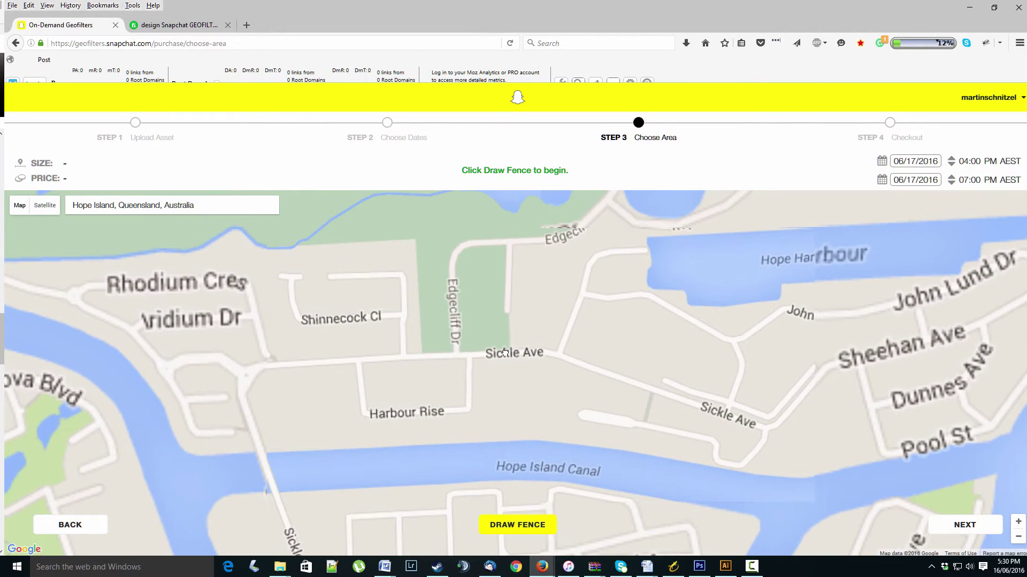
pyautogui.moveTo(698, 385); pyautogui.dragTo(619, 350)
pyautogui.scroll(1, 619, 351)
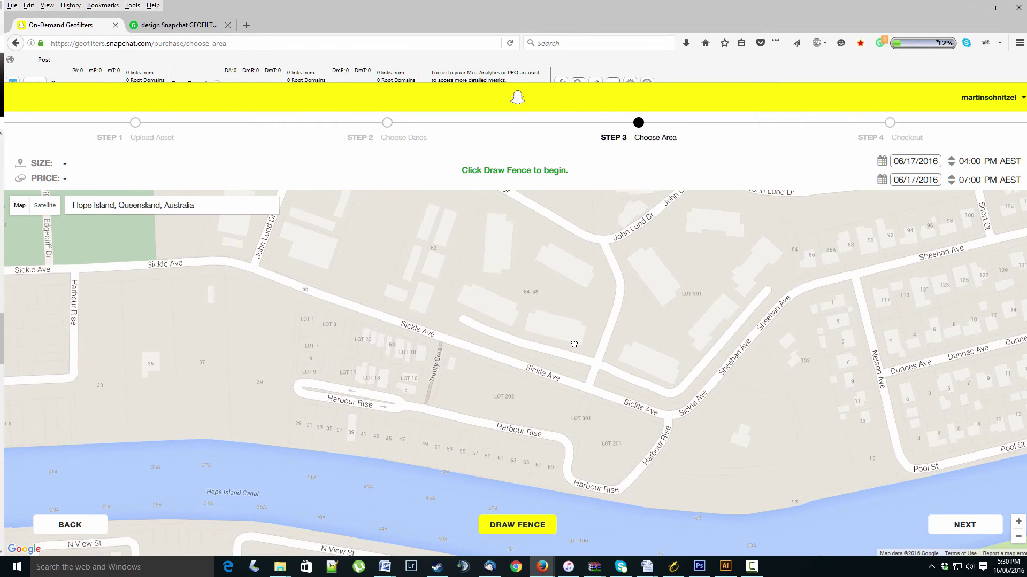
pyautogui.moveTo(633, 303); pyautogui.dragTo(606, 326)
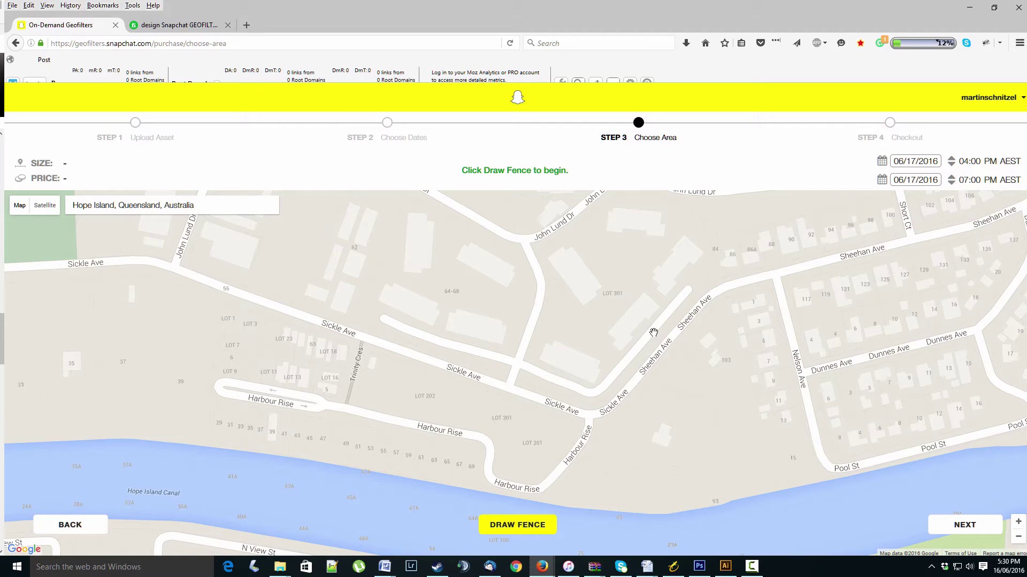
pyautogui.moveTo(638, 325)
pyautogui.mouseDown()
pyautogui.moveTo(625, 341)
pyautogui.moveTo(637, 328)
pyautogui.mouseUp()
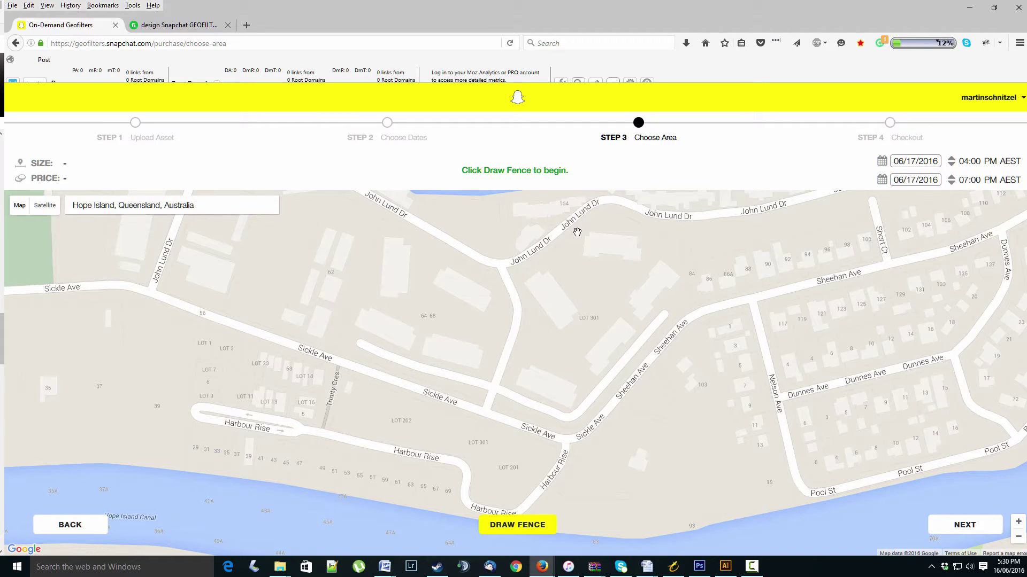
pyautogui.click(529, 530)
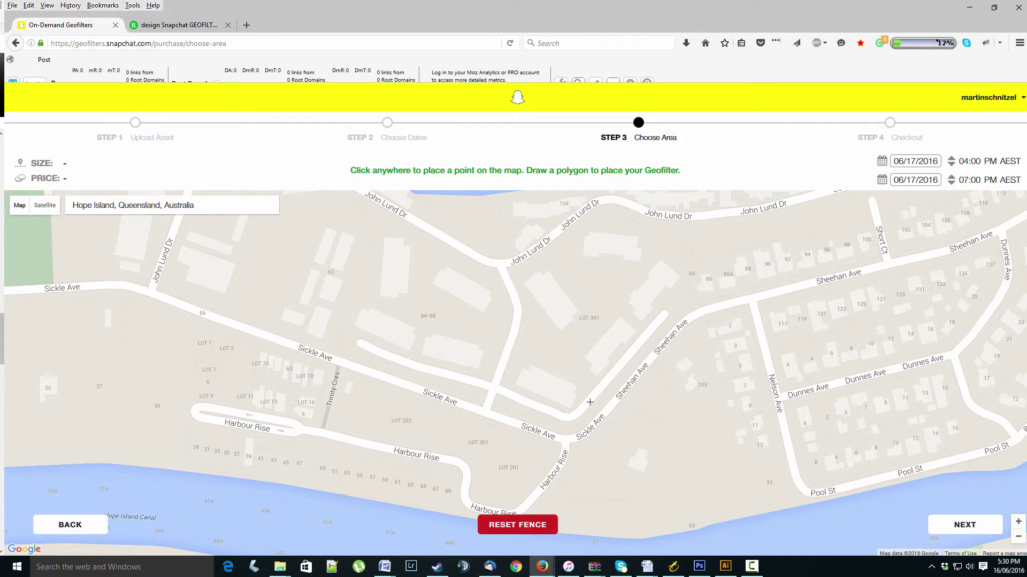
pyautogui.click(613, 356)
pyautogui.click(581, 326)
pyautogui.click(610, 301)
pyautogui.click(634, 319)
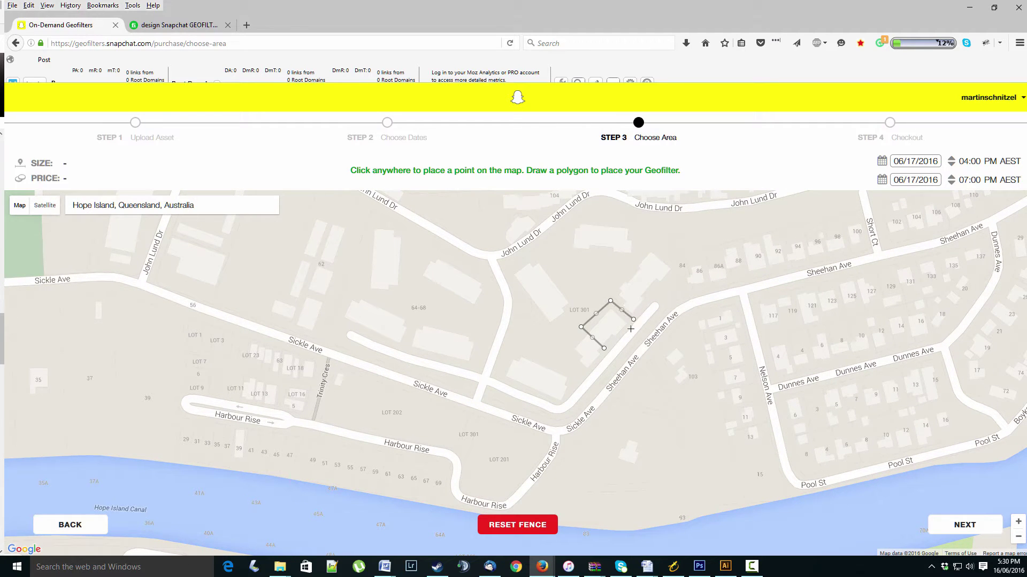
pyautogui.click(605, 350)
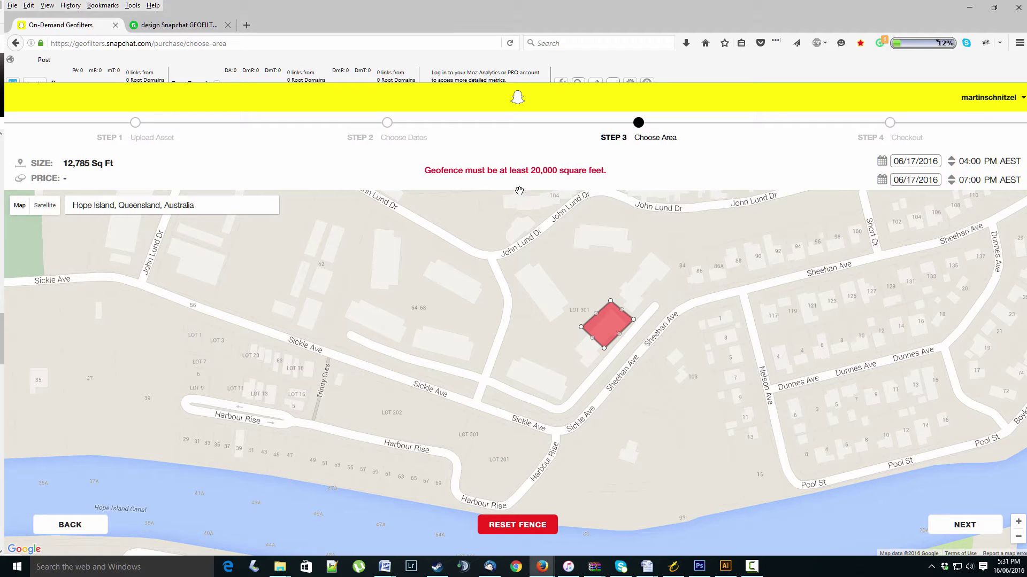
# Enlarge the geofence to about 24,600 sq ft by moving its north and west corners outward, and dismiss the schedule notice
pyautogui.moveTo(610, 301); pyautogui.dragTo(610, 279)
pyautogui.moveTo(580, 325); pyautogui.dragTo(560, 327)
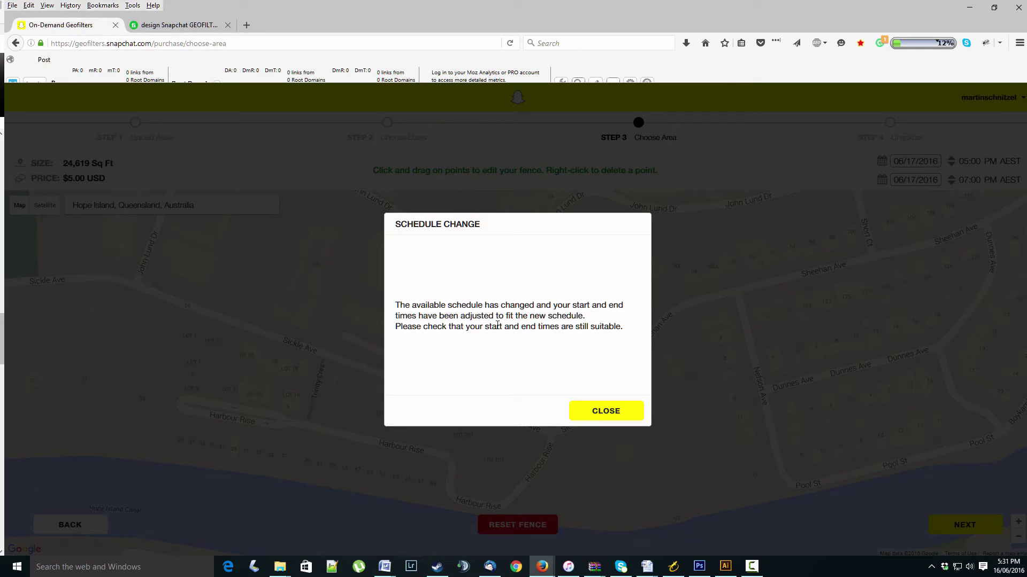
pyautogui.click(615, 411)
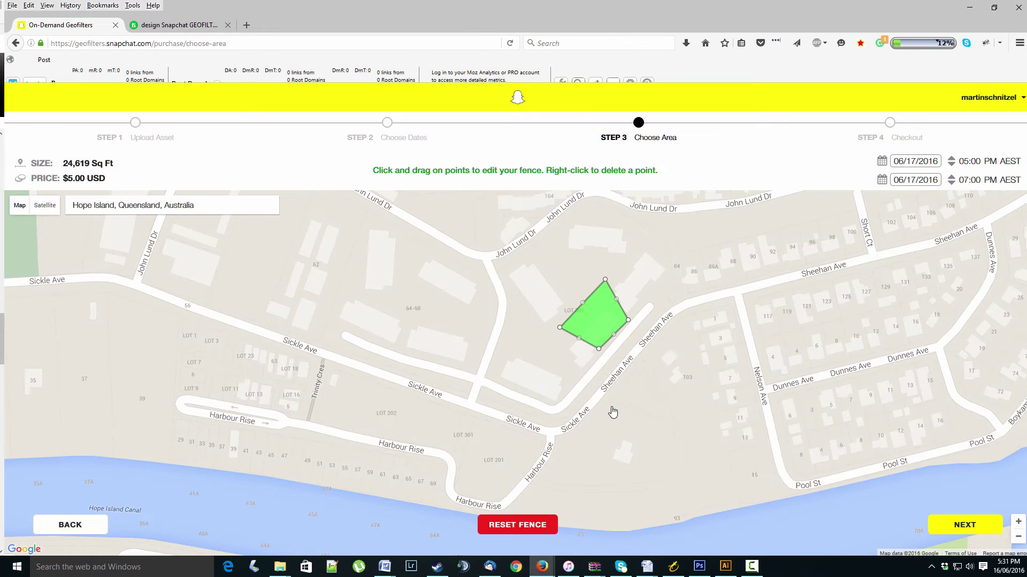
# Check the available start hours and the price for the drawn geofence
pyautogui.click(969, 161)
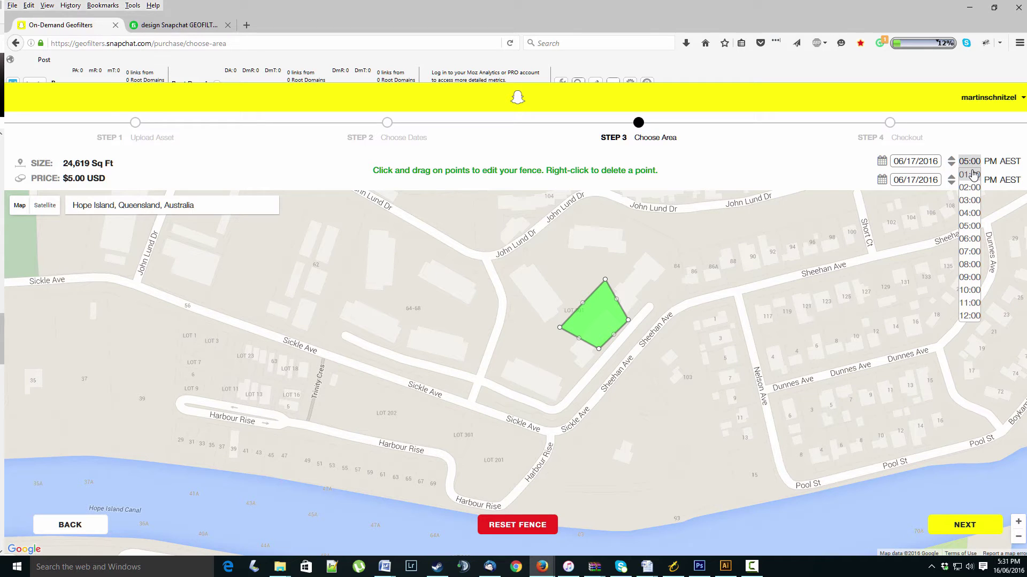
pyautogui.click(502, 275)
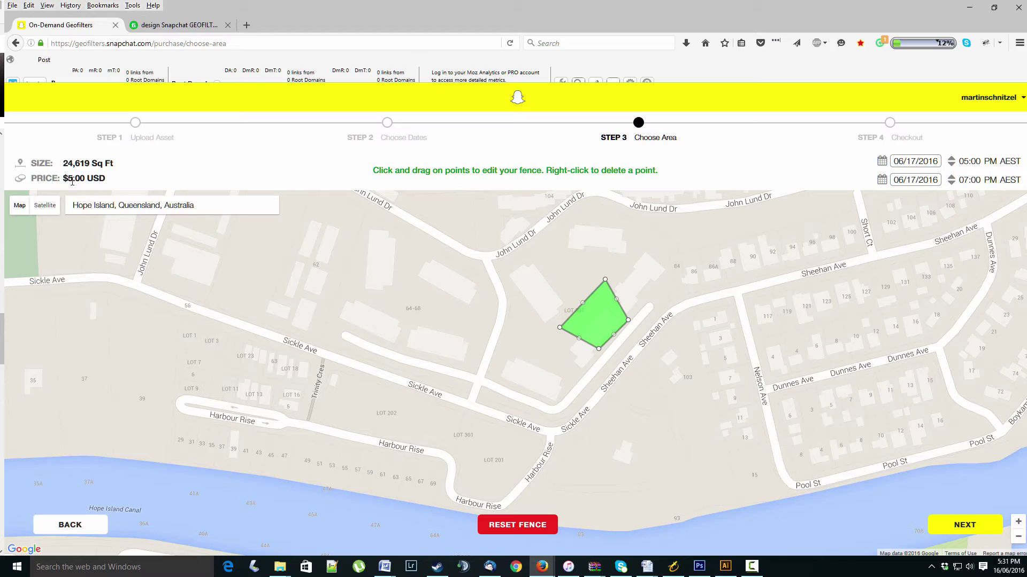
pyautogui.moveTo(68, 181); pyautogui.dragTo(120, 186)
# Try a much larger geofence of about 1,276,000 sq ft by stretching its edges west, north and south
pyautogui.scroll(-1, 701, 357)
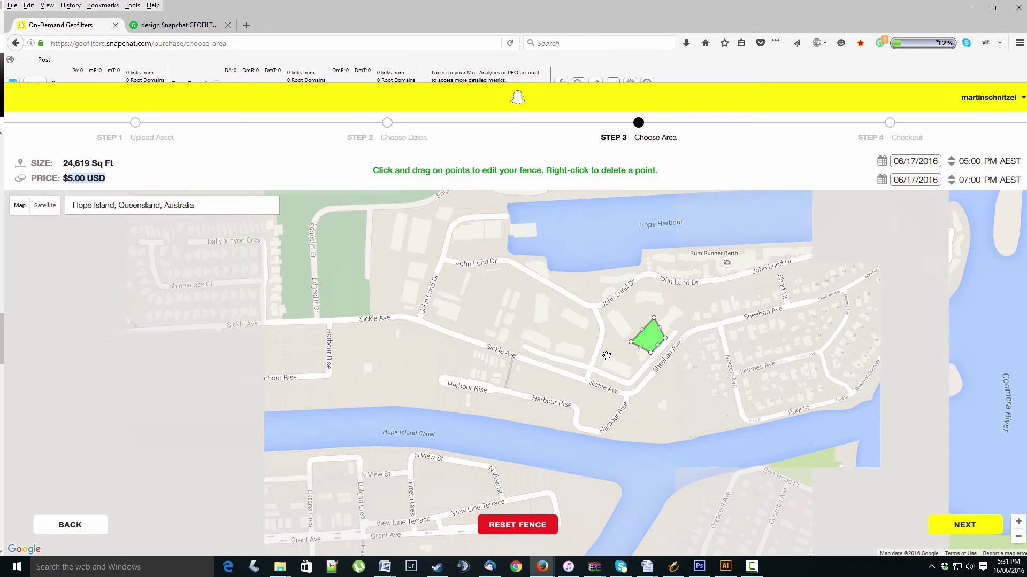
pyautogui.moveTo(627, 342); pyautogui.dragTo(417, 339)
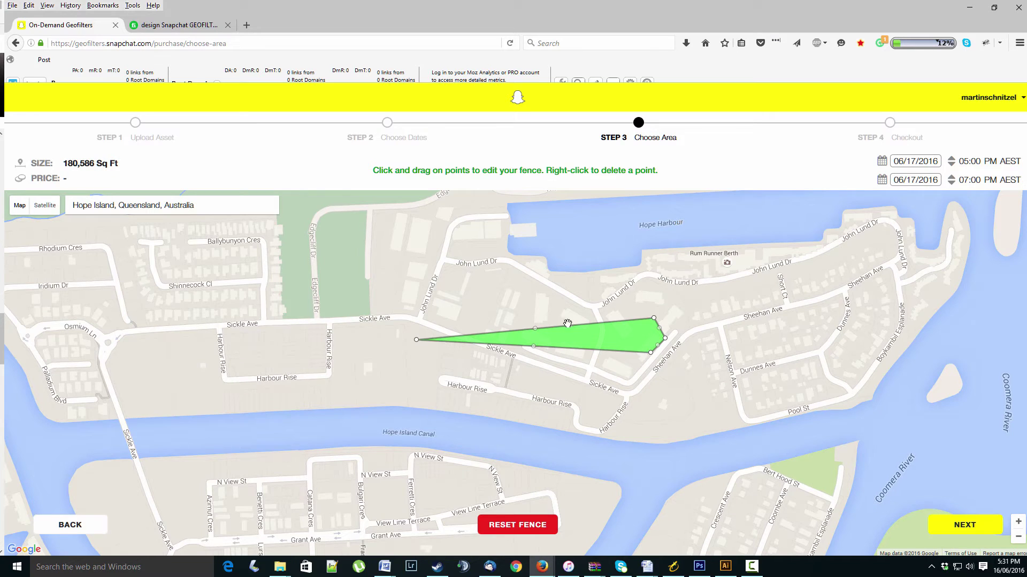
pyautogui.moveTo(533, 319); pyautogui.dragTo(537, 194)
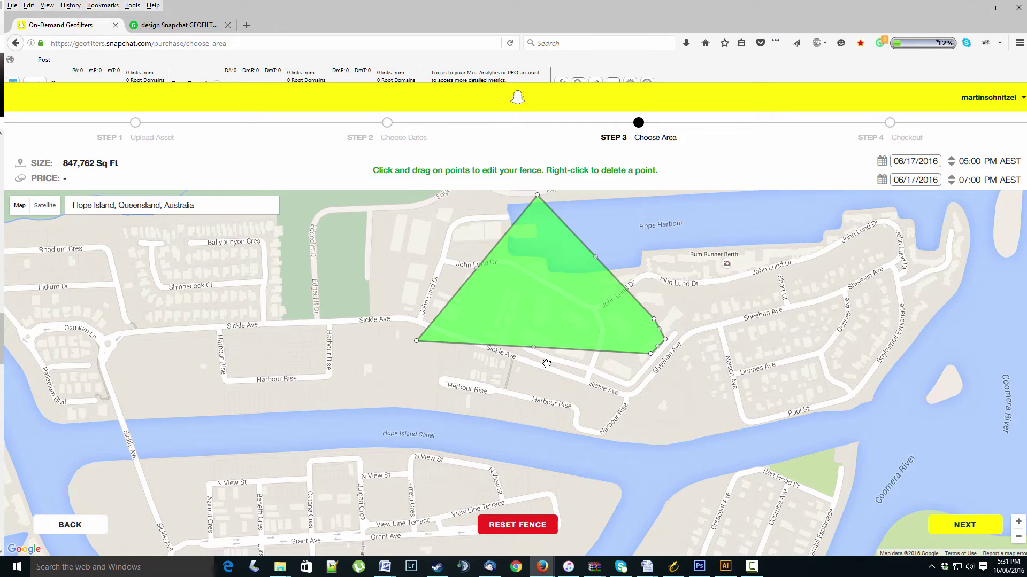
pyautogui.moveTo(535, 353); pyautogui.dragTo(536, 485)
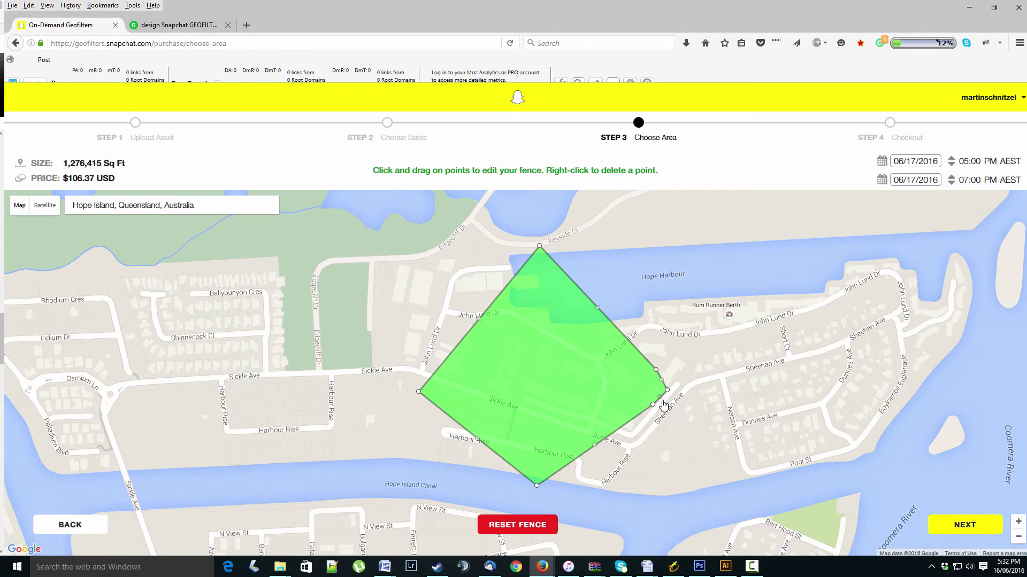
# Shrink the geofence to about 29,900 sq ft around the Lot 301 building and proceed to checkout
pyautogui.moveTo(660, 397)
pyautogui.mouseDown()
pyautogui.moveTo(718, 446)
pyautogui.moveTo(660, 399)
pyautogui.mouseUp()
pyautogui.moveTo(419, 392); pyautogui.dragTo(632, 405)
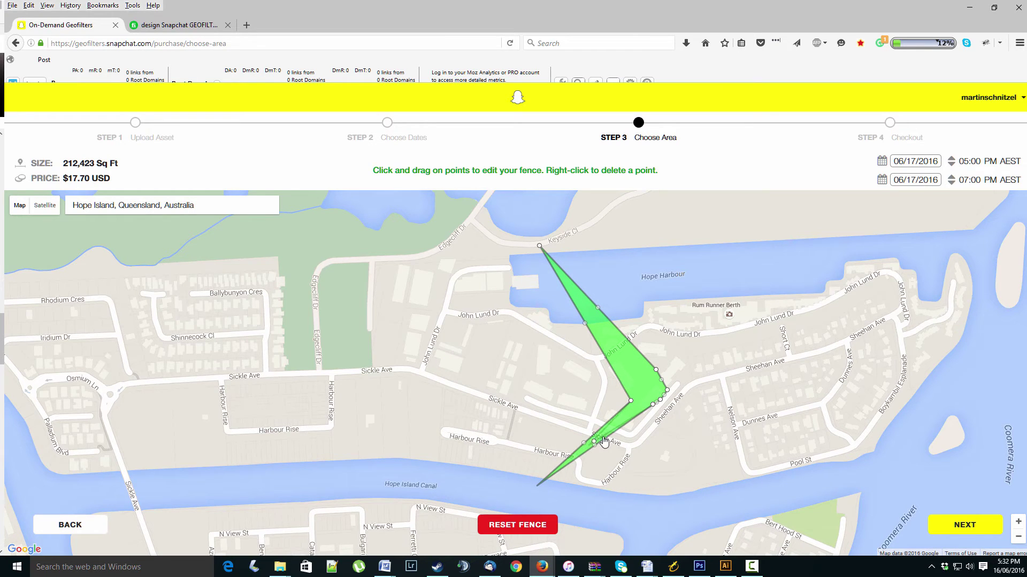
pyautogui.rightClick(637, 413)
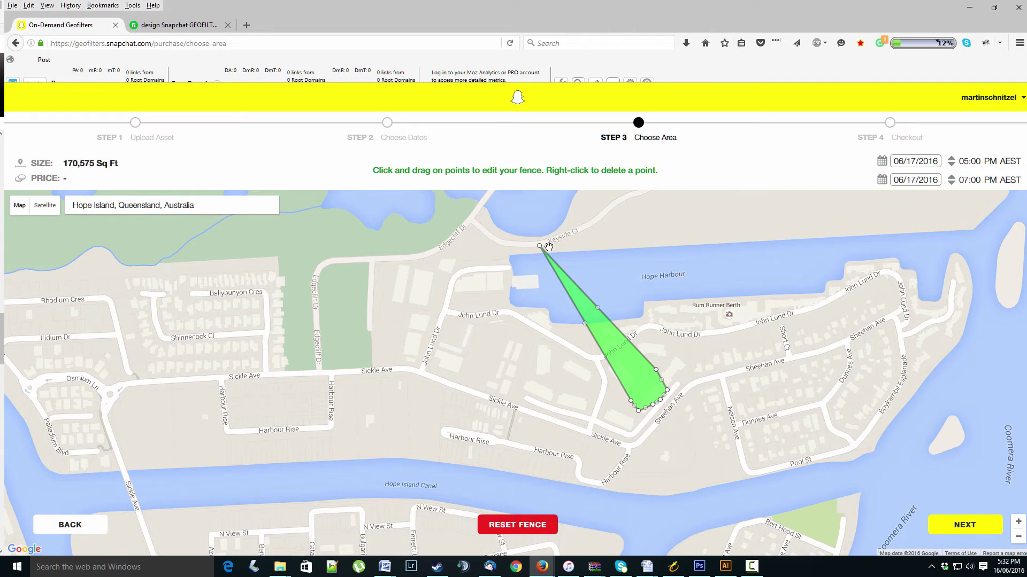
pyautogui.moveTo(614, 361); pyautogui.dragTo(645, 393)
pyautogui.scroll(2, 696, 435)
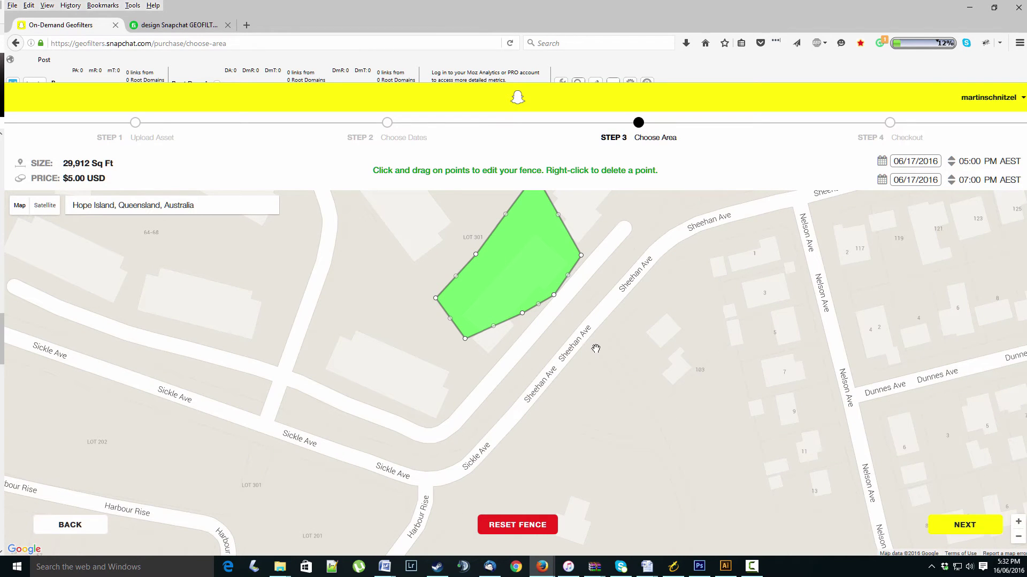
pyautogui.scroll(2, 607, 373)
pyautogui.scroll(-2, 675, 402)
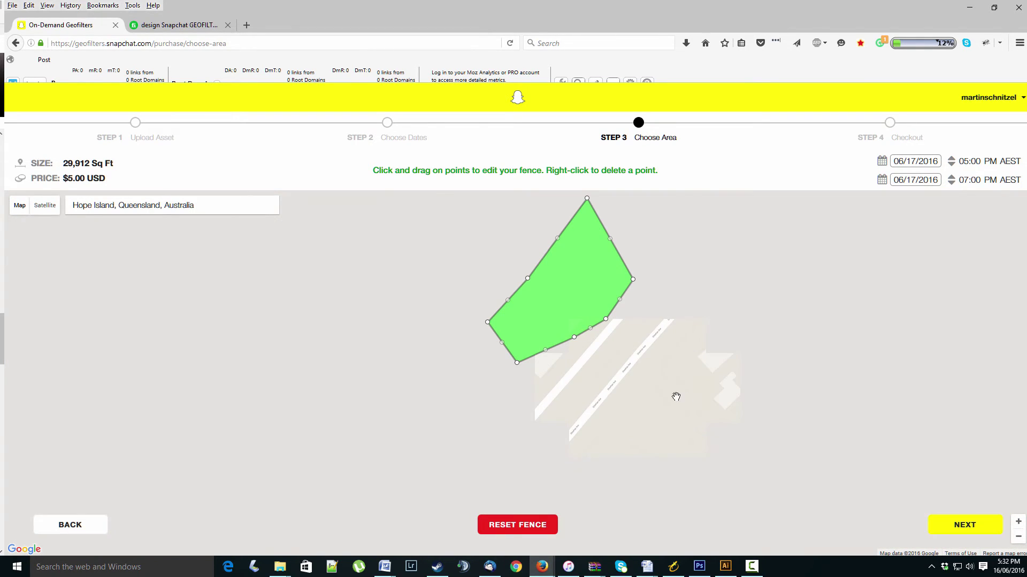
pyautogui.click(965, 524)
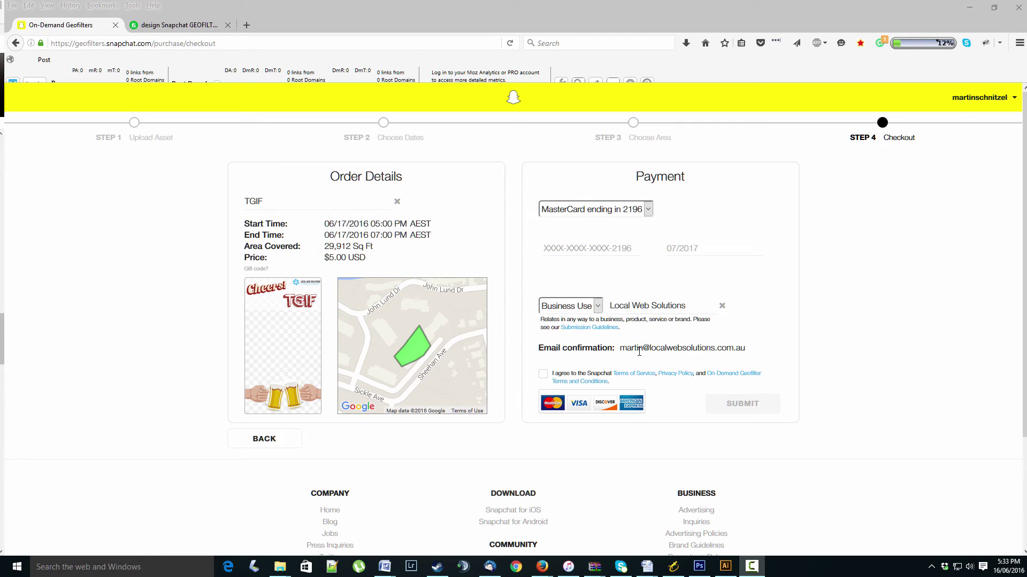
# Keep the filter type as Business Use, agree to the Snapchat terms and submit the geofilter order
pyautogui.click(598, 307)
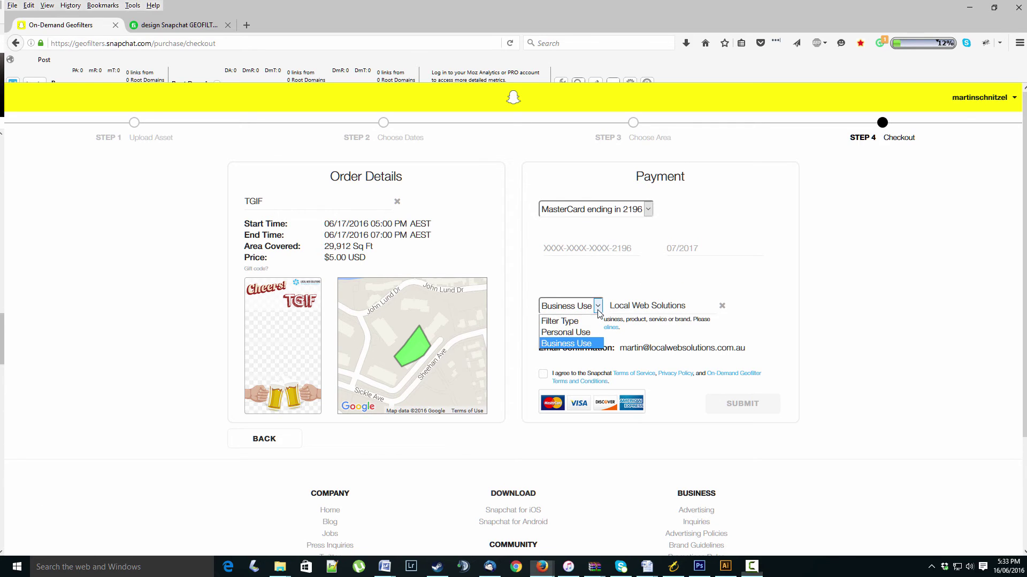
pyautogui.click(589, 344)
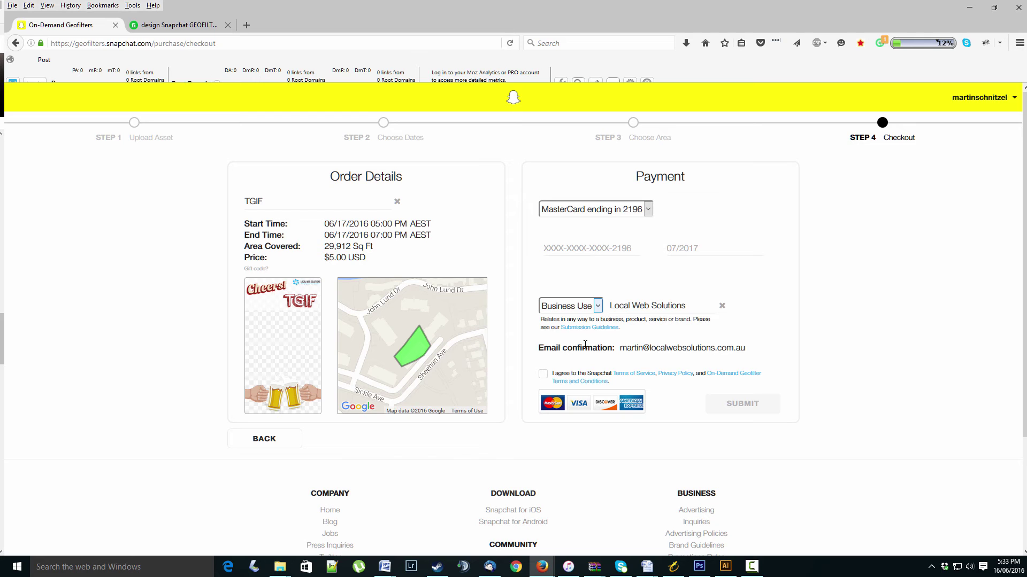
pyautogui.click(552, 376)
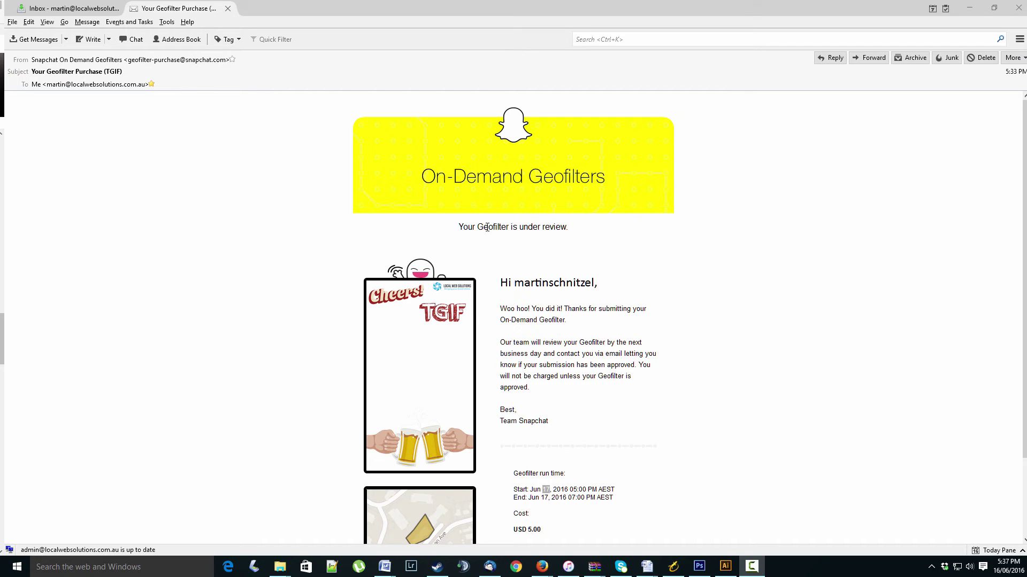
# Review the TGIF geofilter purchase email for its review status, run time, cost, recipient and map area
pyautogui.moveTo(478, 227); pyautogui.dragTo(570, 227)
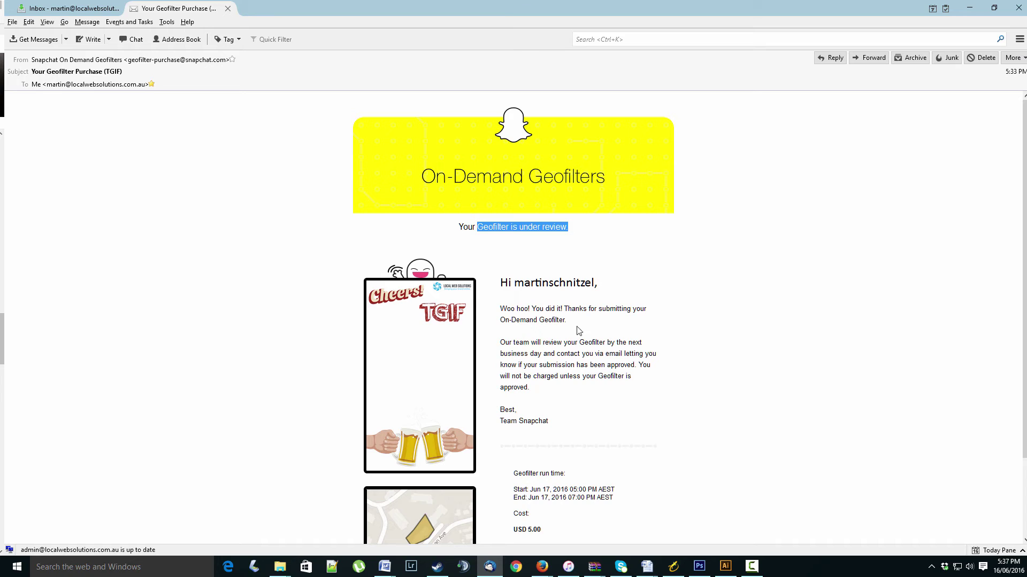
pyautogui.moveTo(530, 490); pyautogui.dragTo(613, 492)
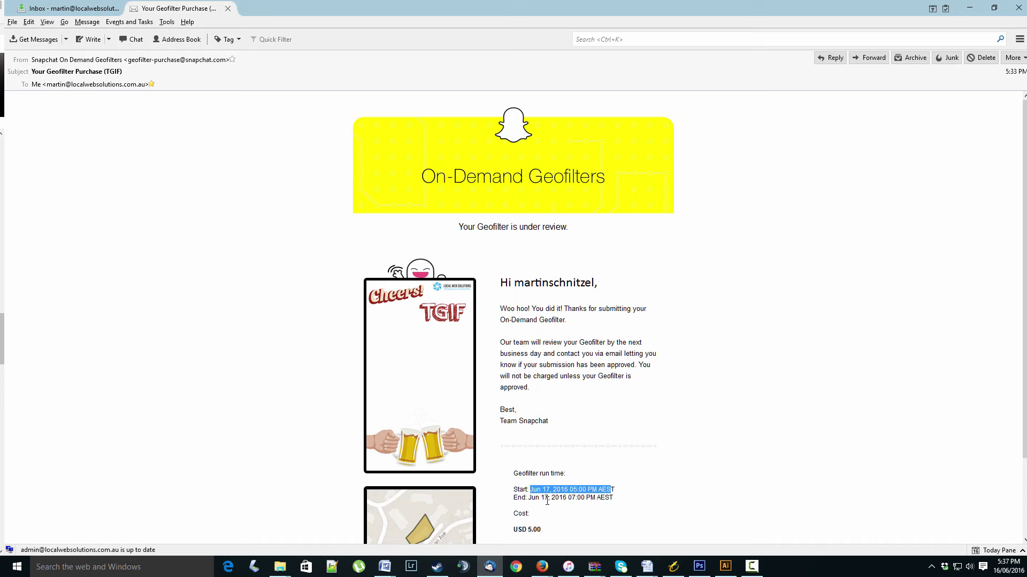
pyautogui.moveTo(532, 499); pyautogui.dragTo(600, 499)
pyautogui.moveTo(541, 530); pyautogui.dragTo(531, 530)
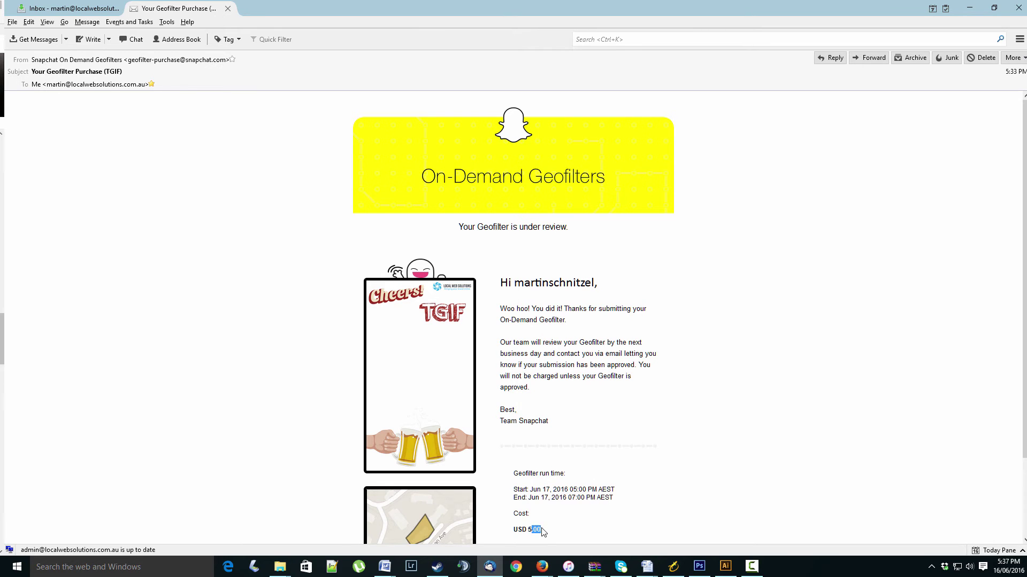
pyautogui.scroll(-3, 440, 319)
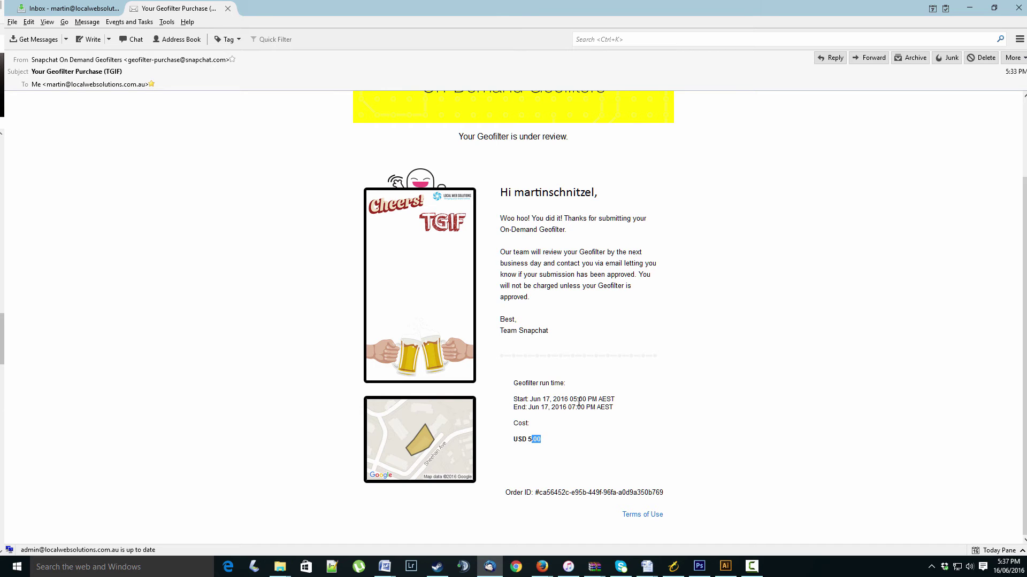
pyautogui.scroll(3, 579, 402)
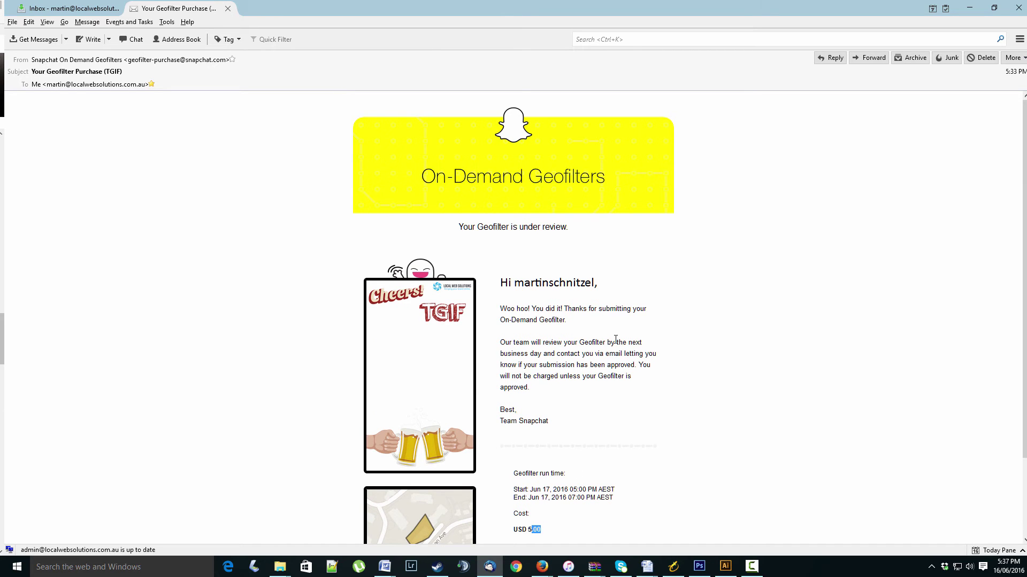
pyautogui.moveTo(517, 283); pyautogui.dragTo(591, 289)
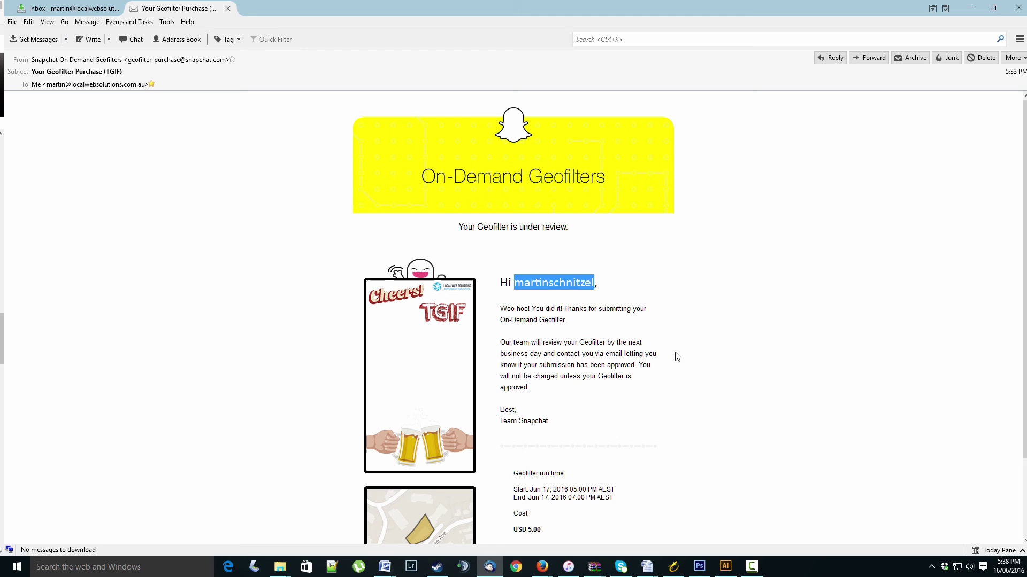
pyautogui.click(635, 343)
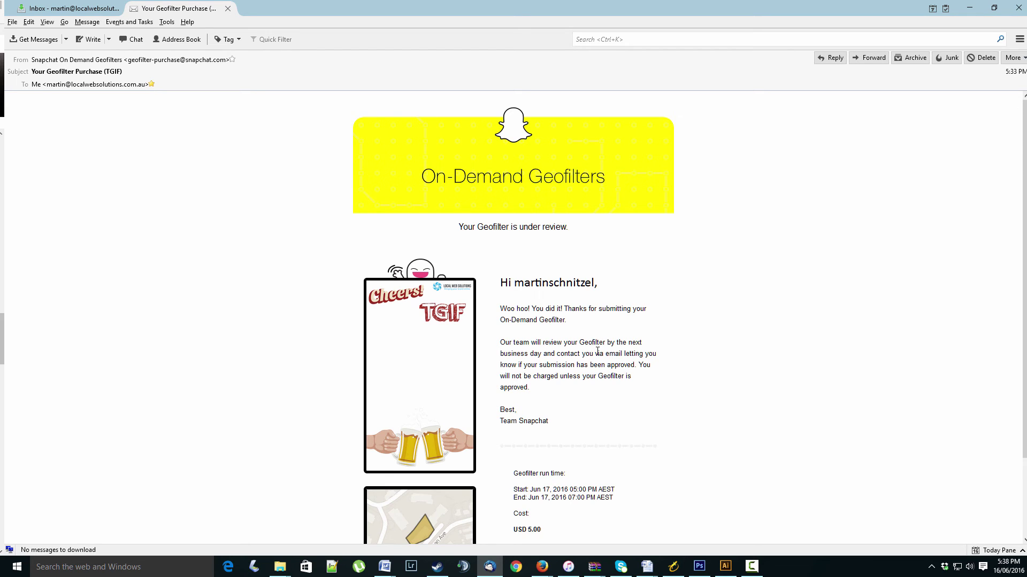
pyautogui.scroll(-3, 595, 348)
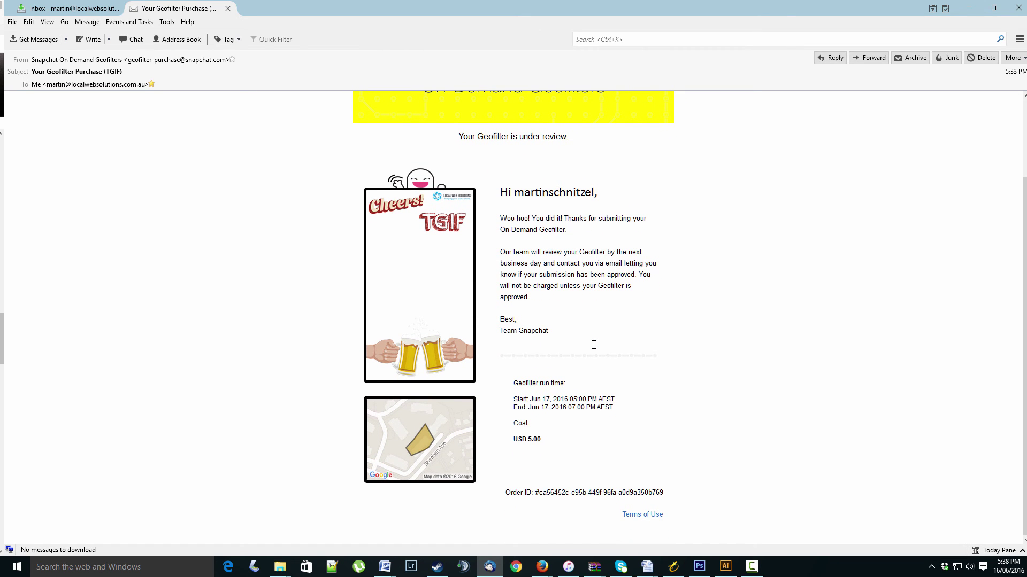
pyautogui.scroll(3, 594, 344)
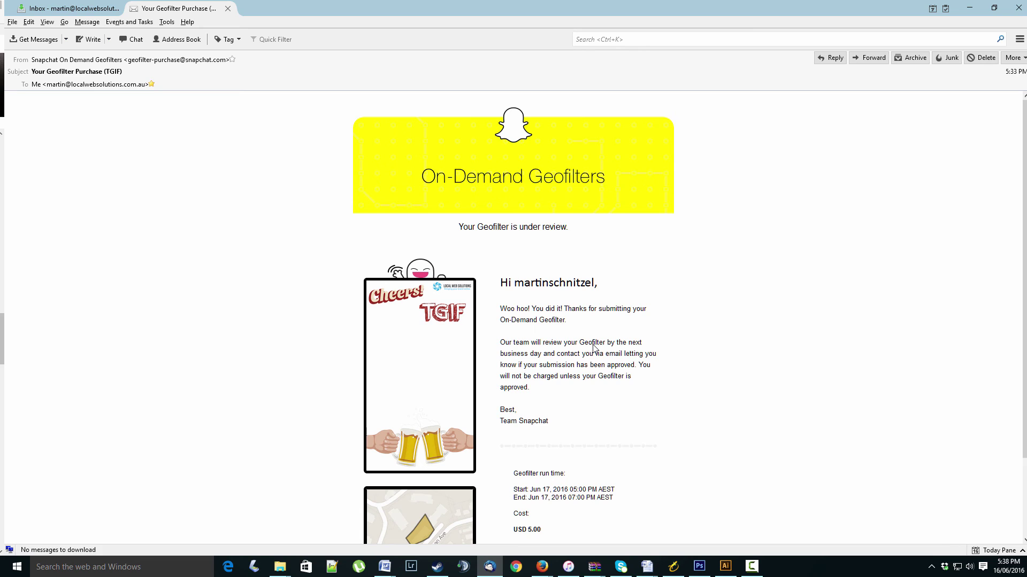